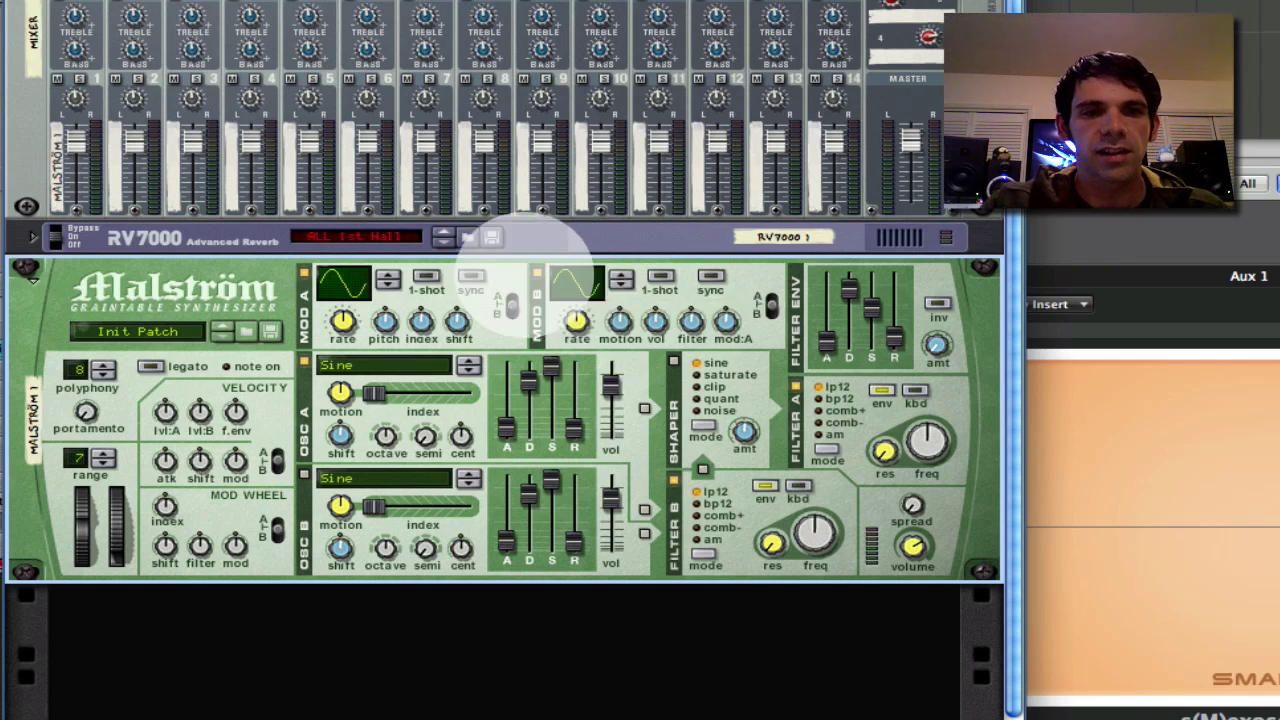
Set the Malström's oscillator A waveform to Square*4.
click(468, 370)
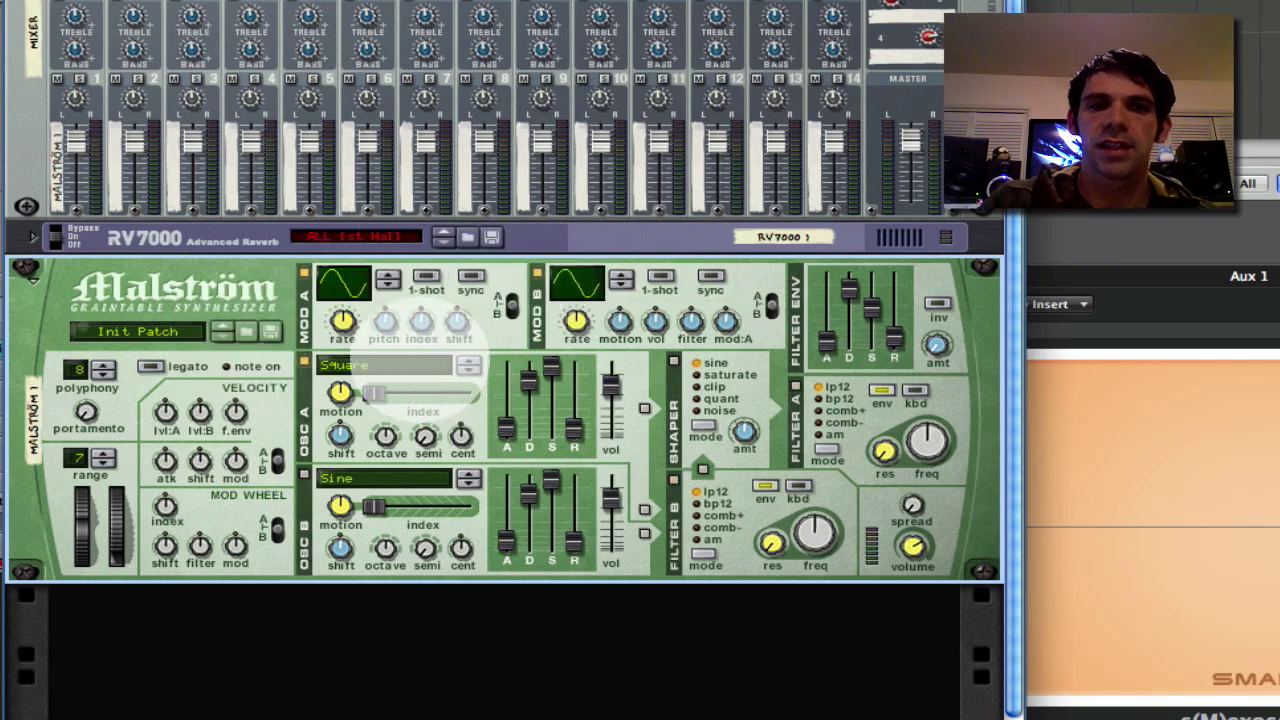
click(420, 365)
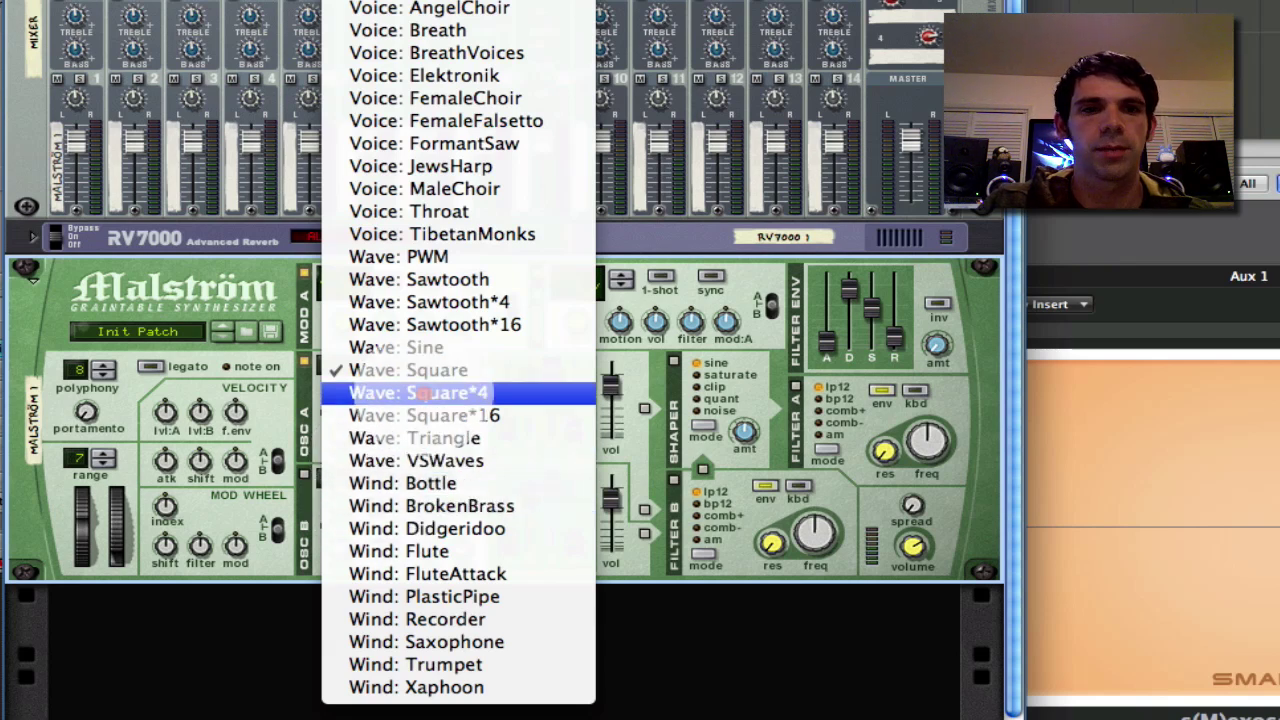
click(420, 393)
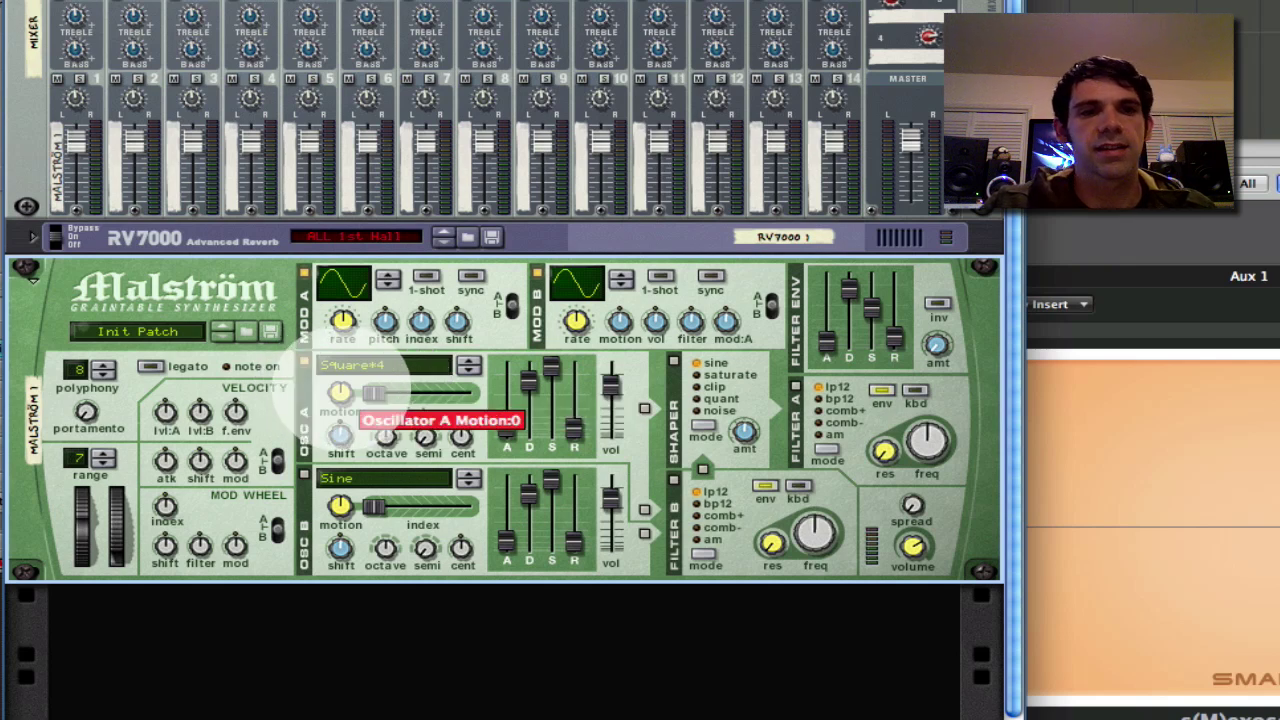
Try different motion speeds on oscillator A and move its index up to 127.
drag(340, 392, 329, 530)
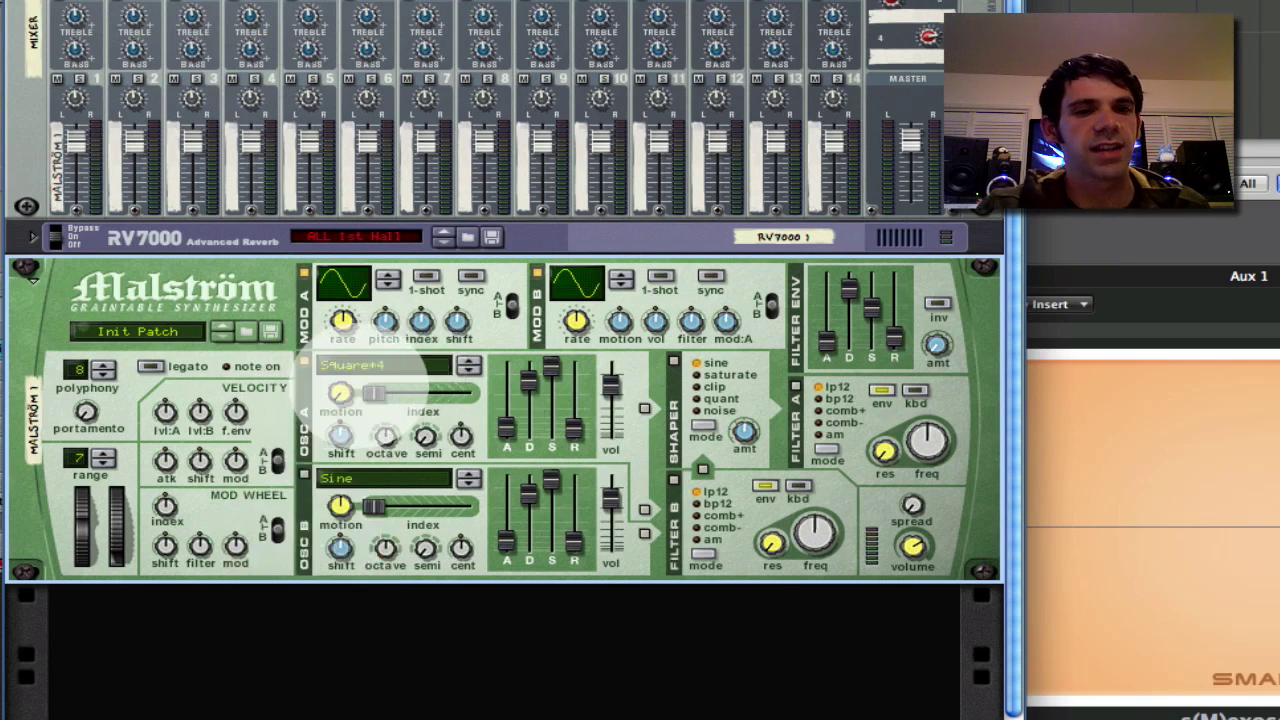
mouse_move(374, 394)
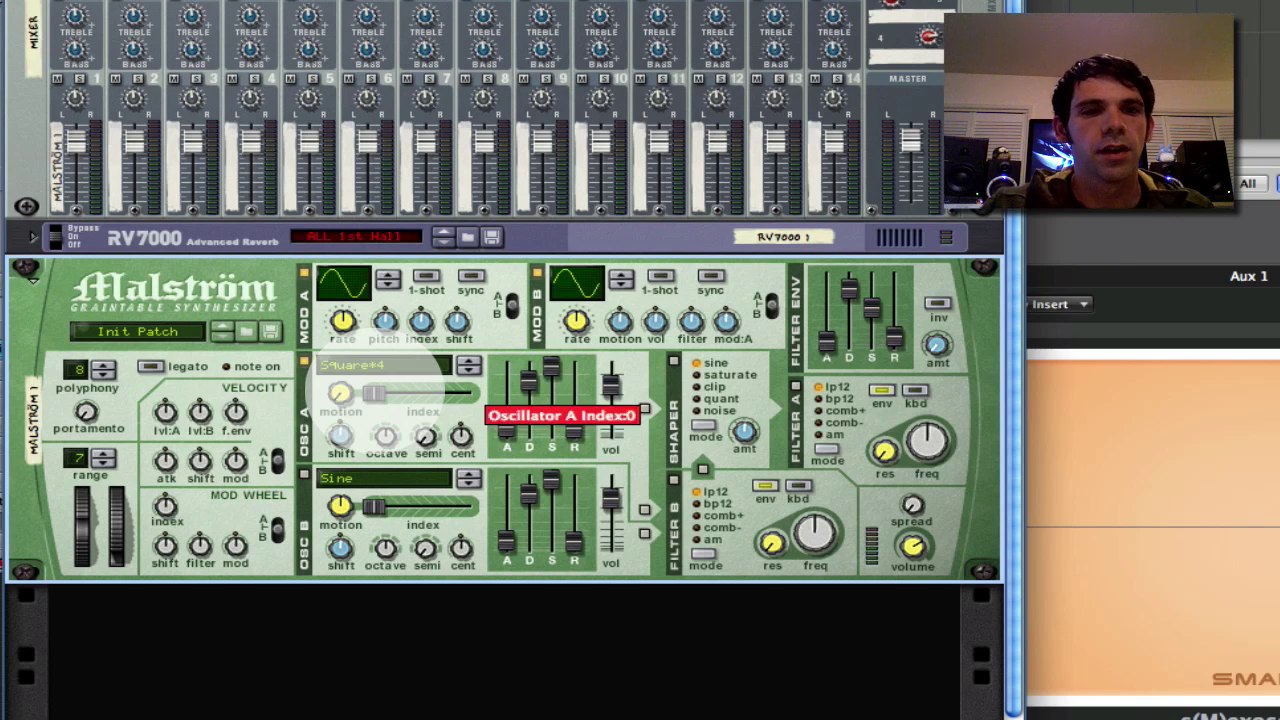
mouse_move(378, 393)
mouse_down()
mouse_move(429, 393)
mouse_move(387, 393)
mouse_move(408, 393)
mouse_move(323, 357)
mouse_up()
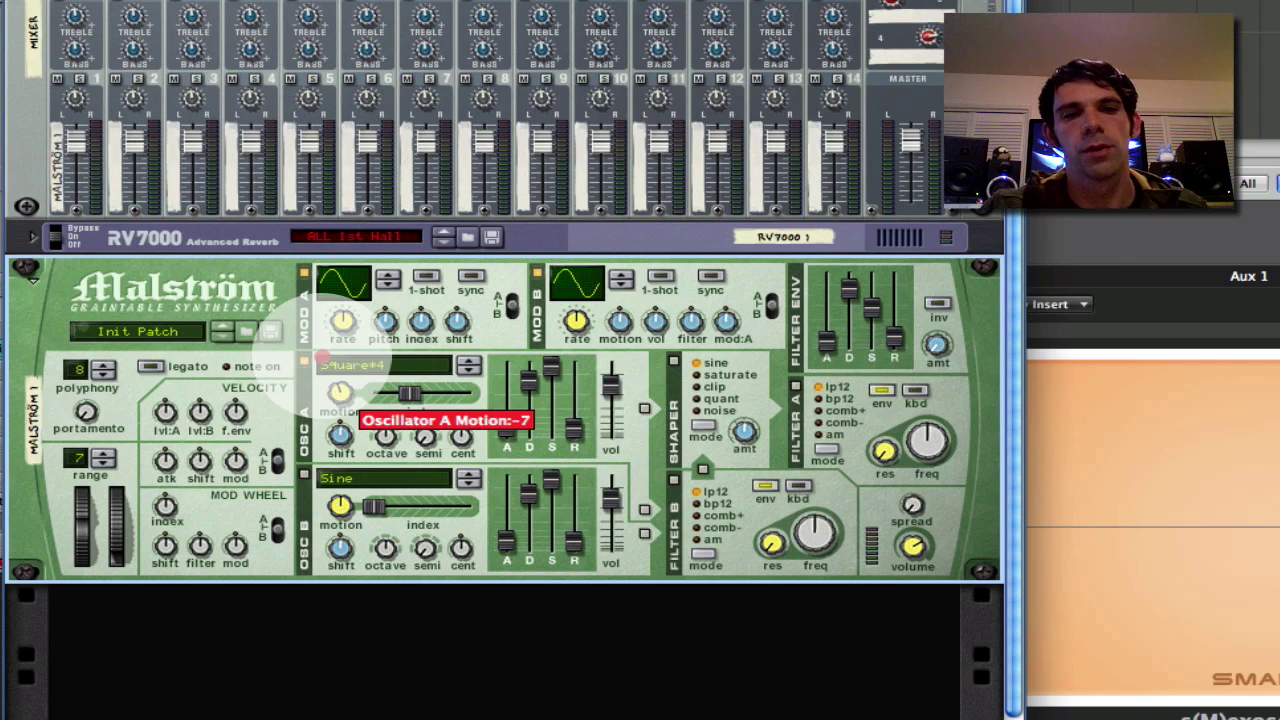
drag(322, 357, 340, 396)
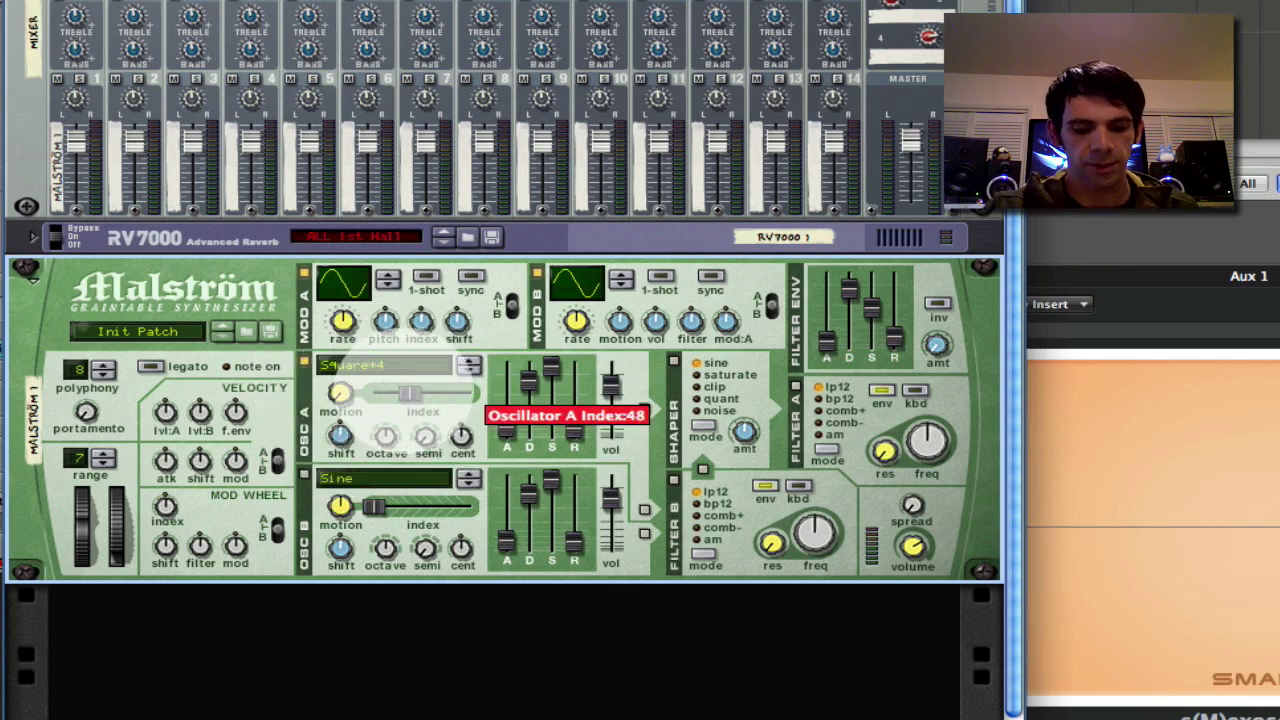
drag(410, 393, 476, 393)
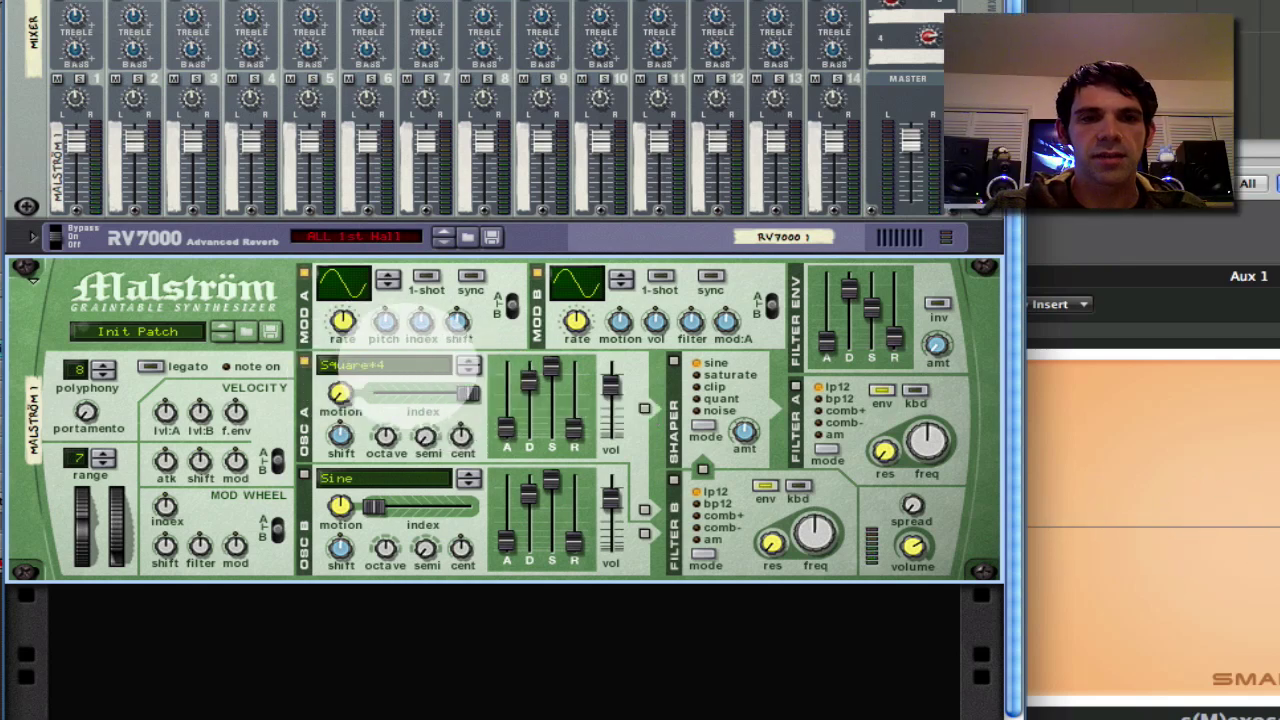
Slow oscillator A's motion to -51 and bring its index back down to 0.
mouse_move(467, 391)
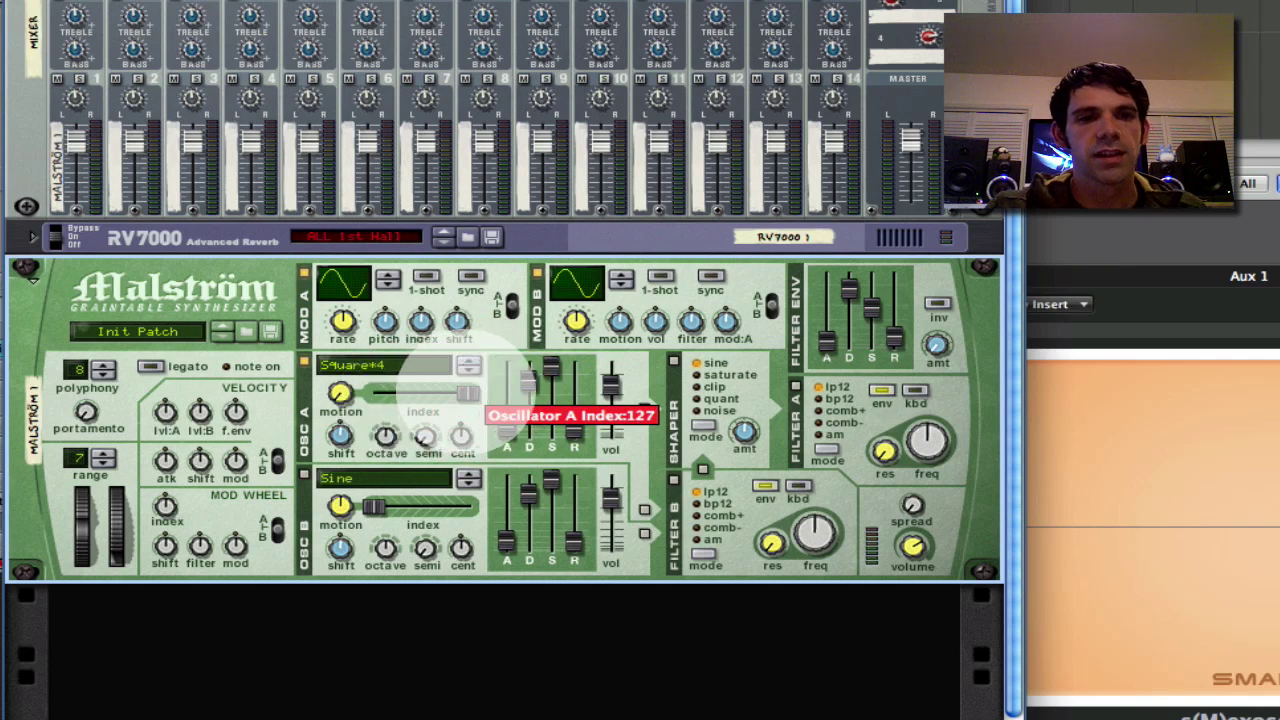
drag(467, 392, 339, 391)
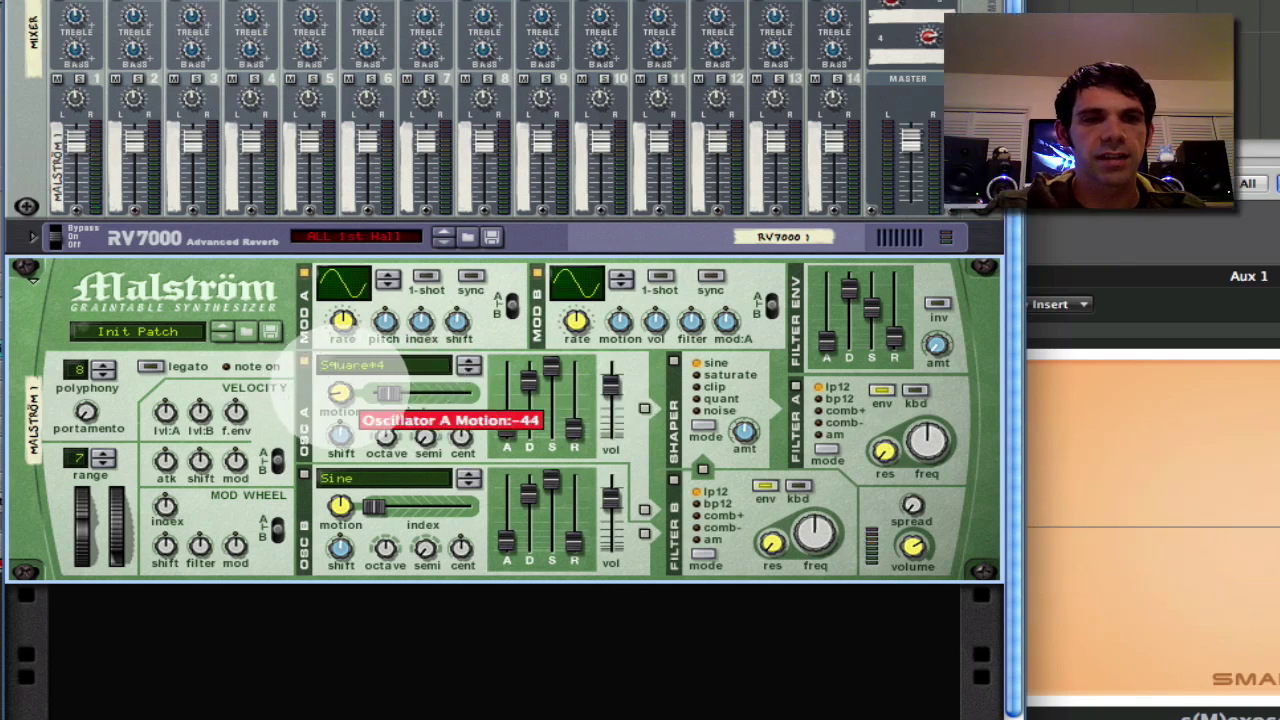
drag(338, 392, 336, 426)
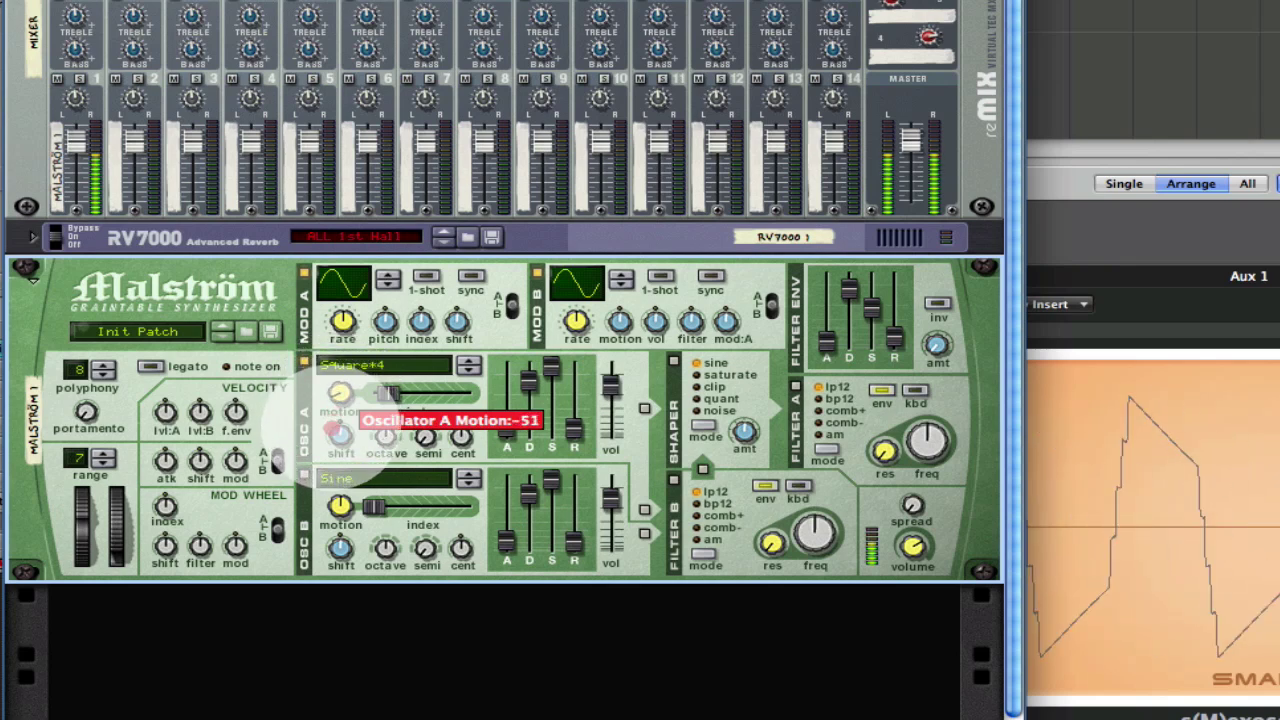
drag(388, 393, 362, 393)
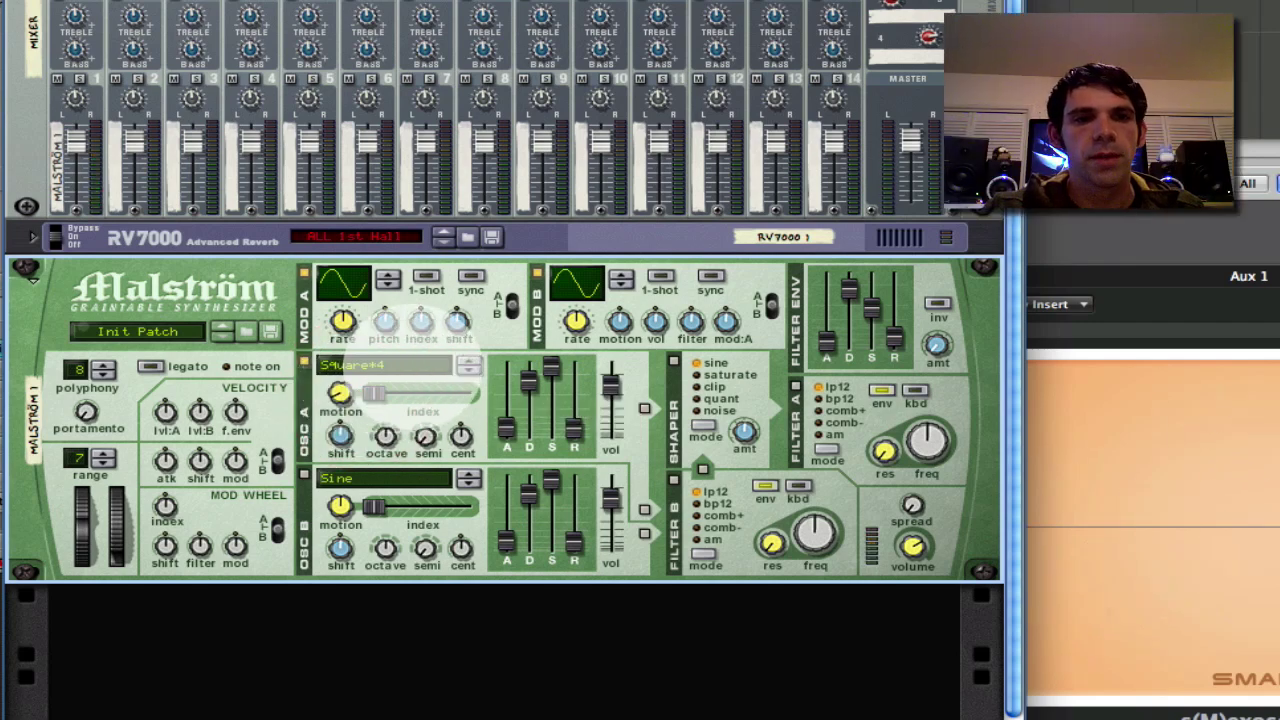
Switch oscillator A to the VSWaves waveform and audition it by sweeping the index up and back to 0.
click(418, 366)
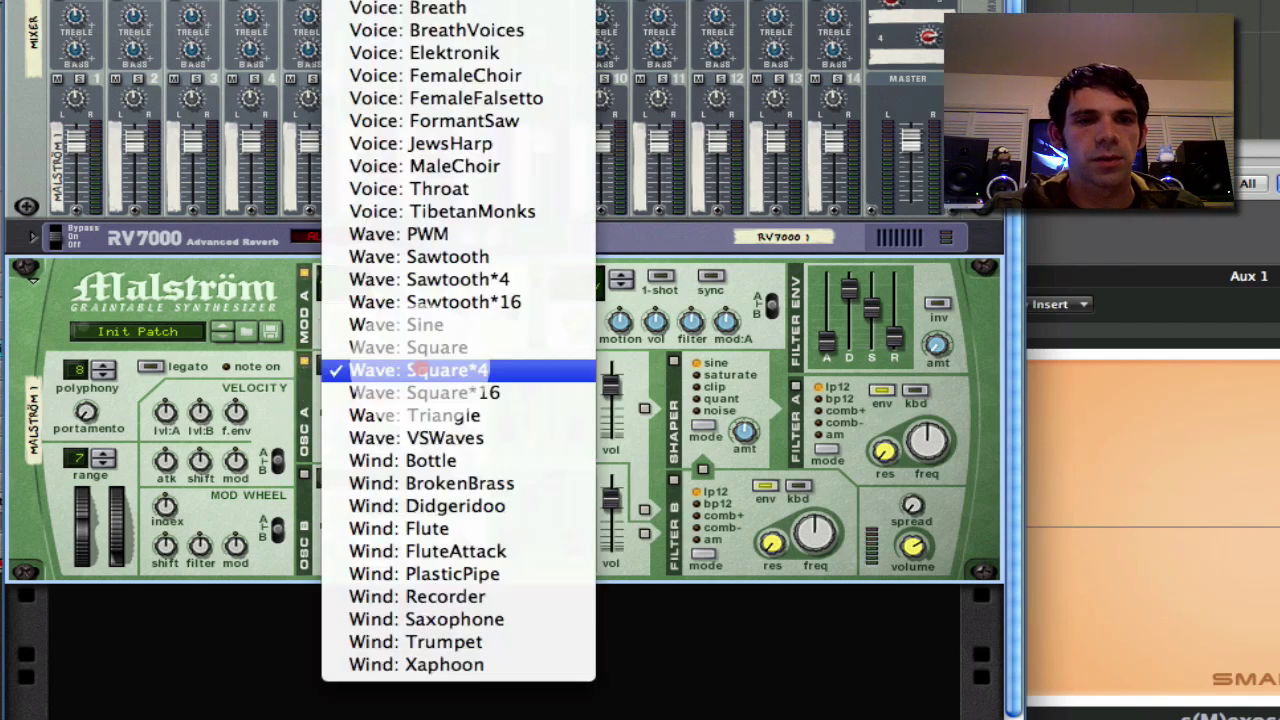
click(428, 440)
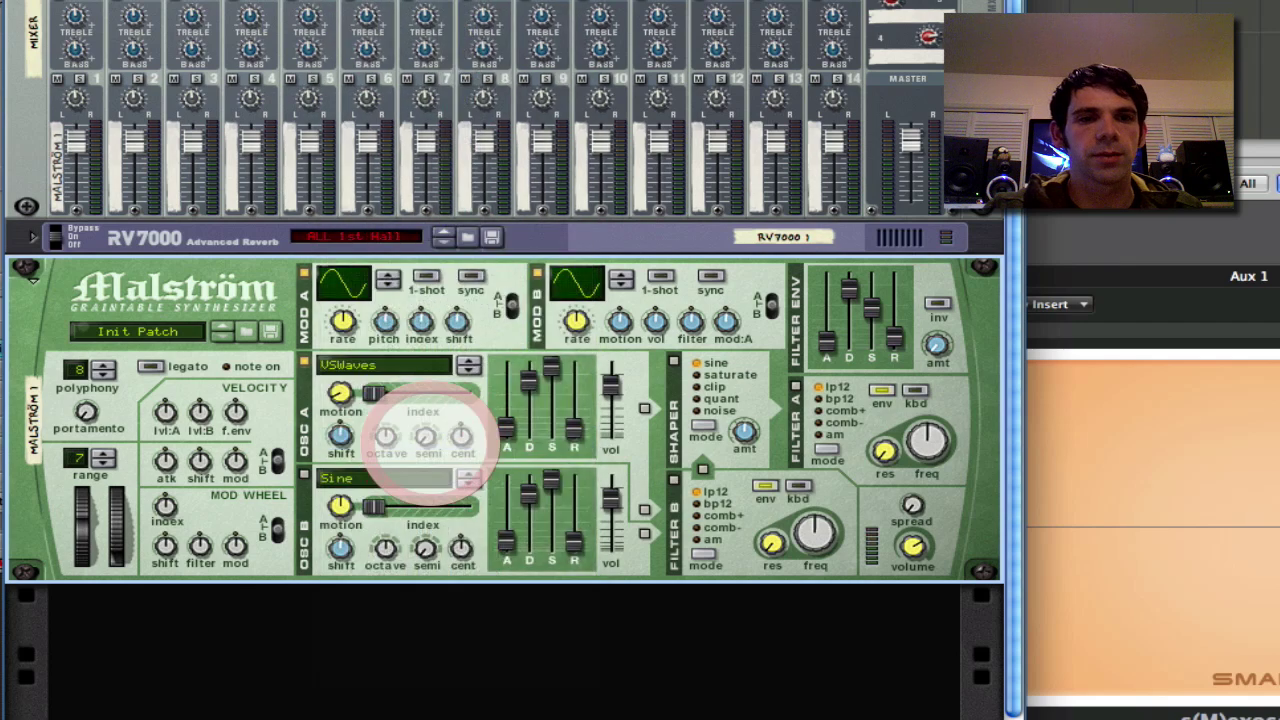
drag(379, 396, 355, 413)
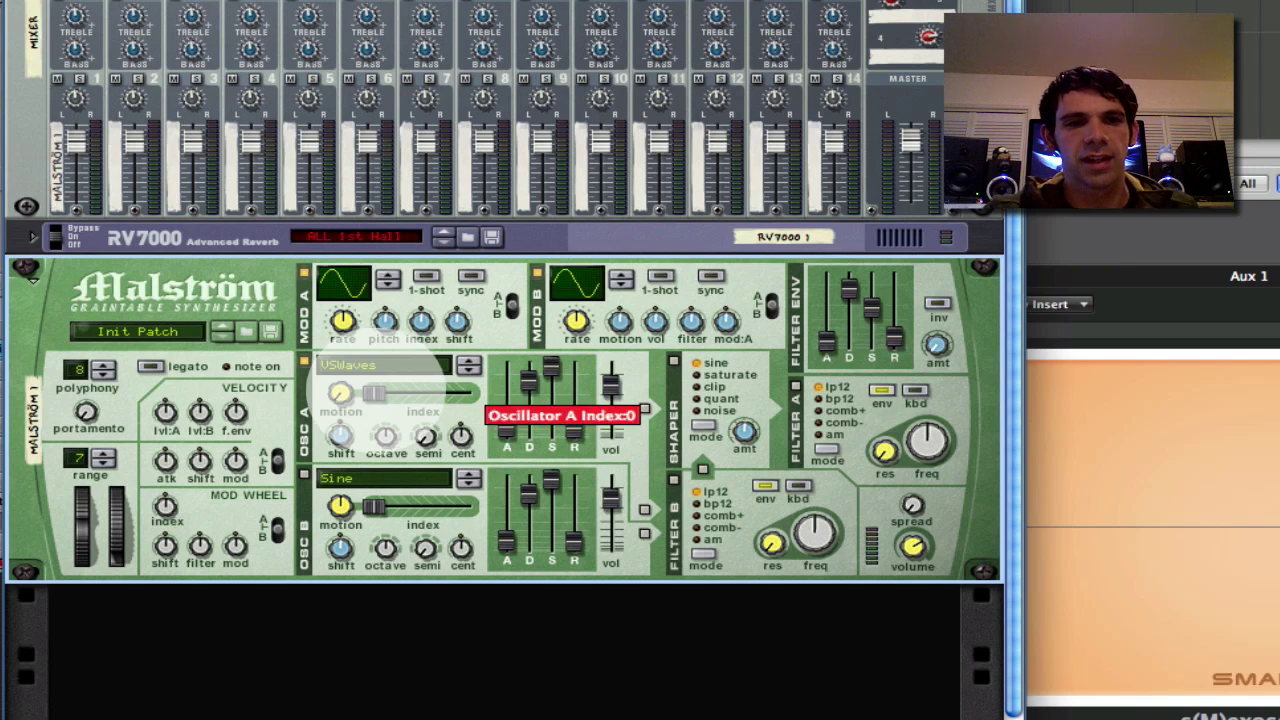
drag(373, 395, 445, 395)
drag(452, 393, 340, 376)
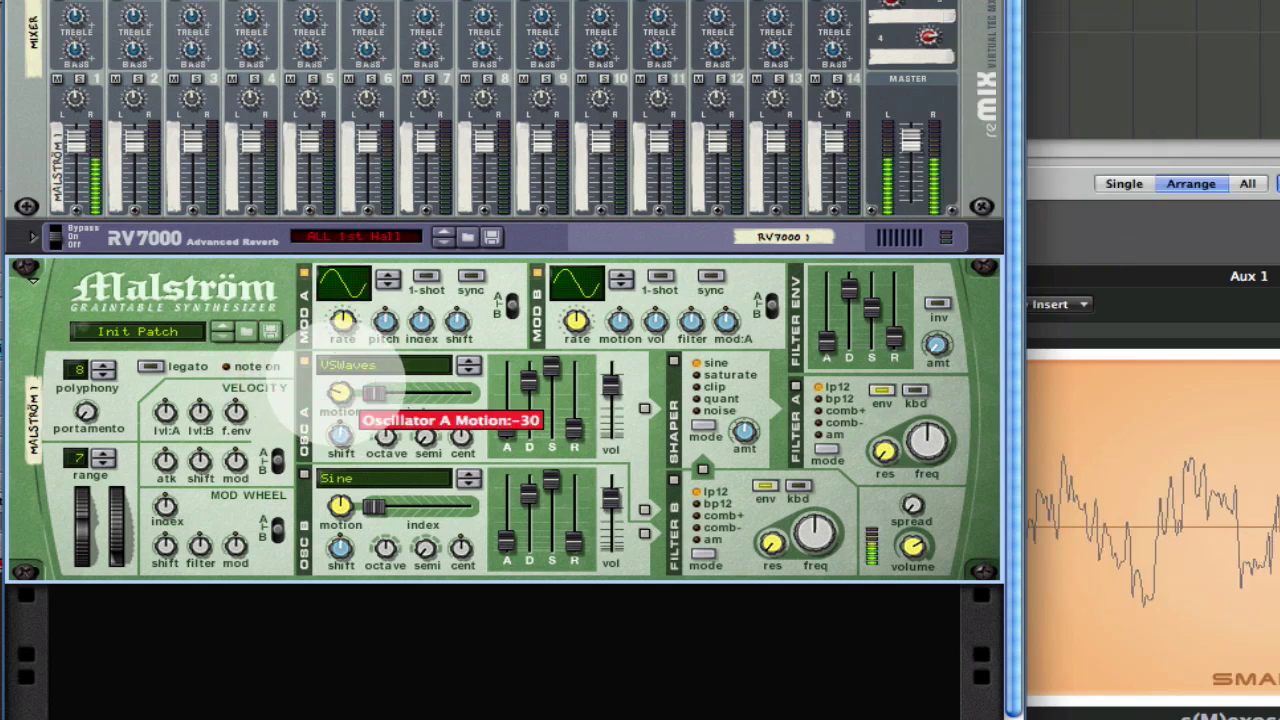
Set oscillator A's motion to -56 and raise its index to about one fifth of its range.
drag(340, 393, 340, 386)
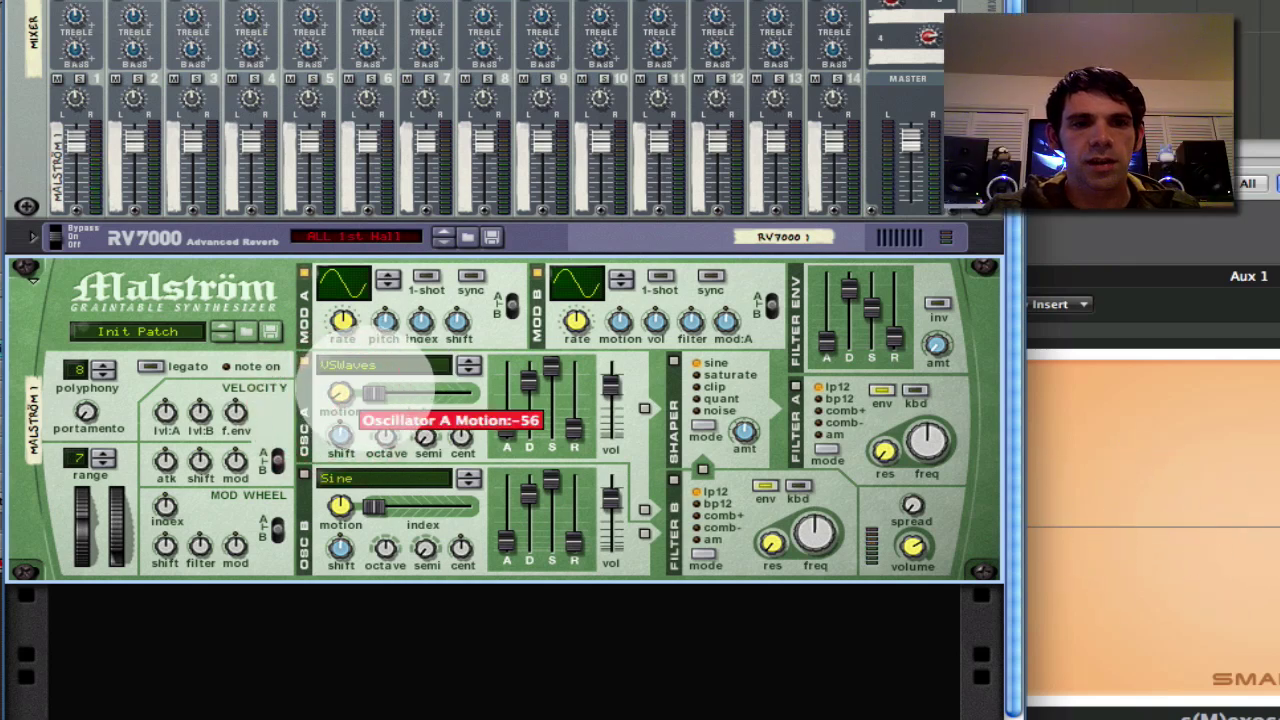
drag(373, 393, 390, 393)
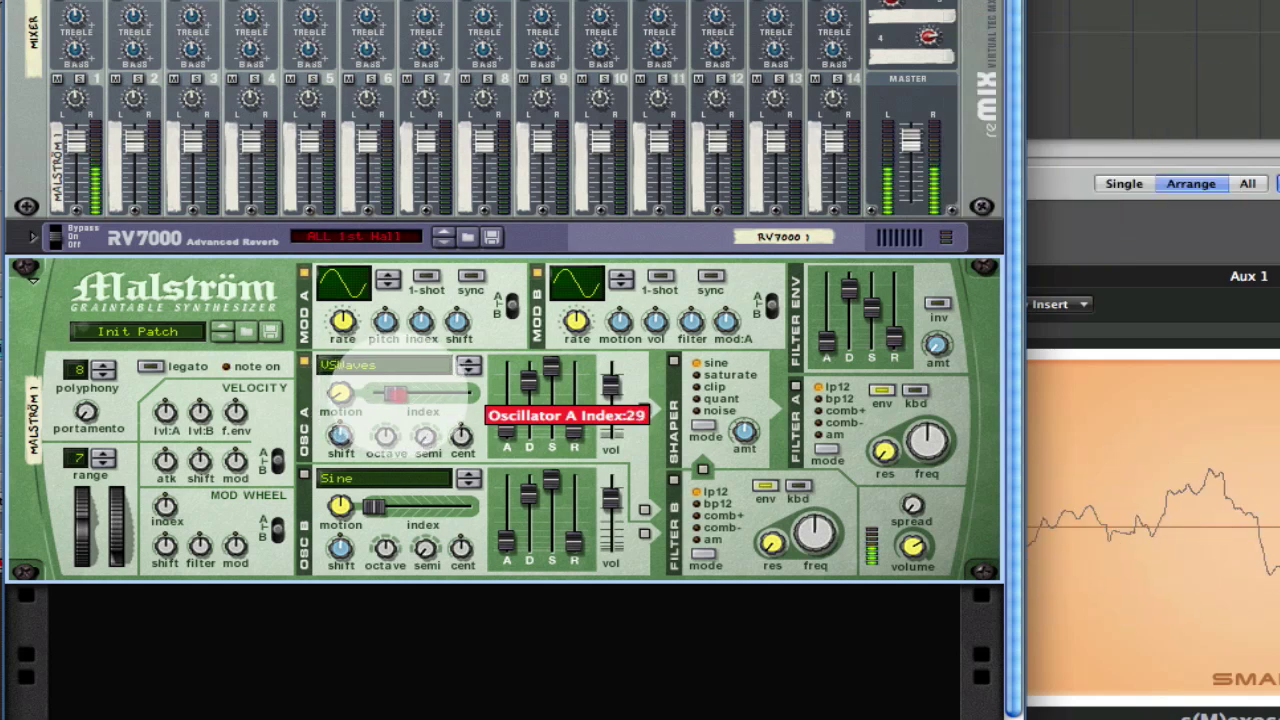
drag(395, 393, 392, 393)
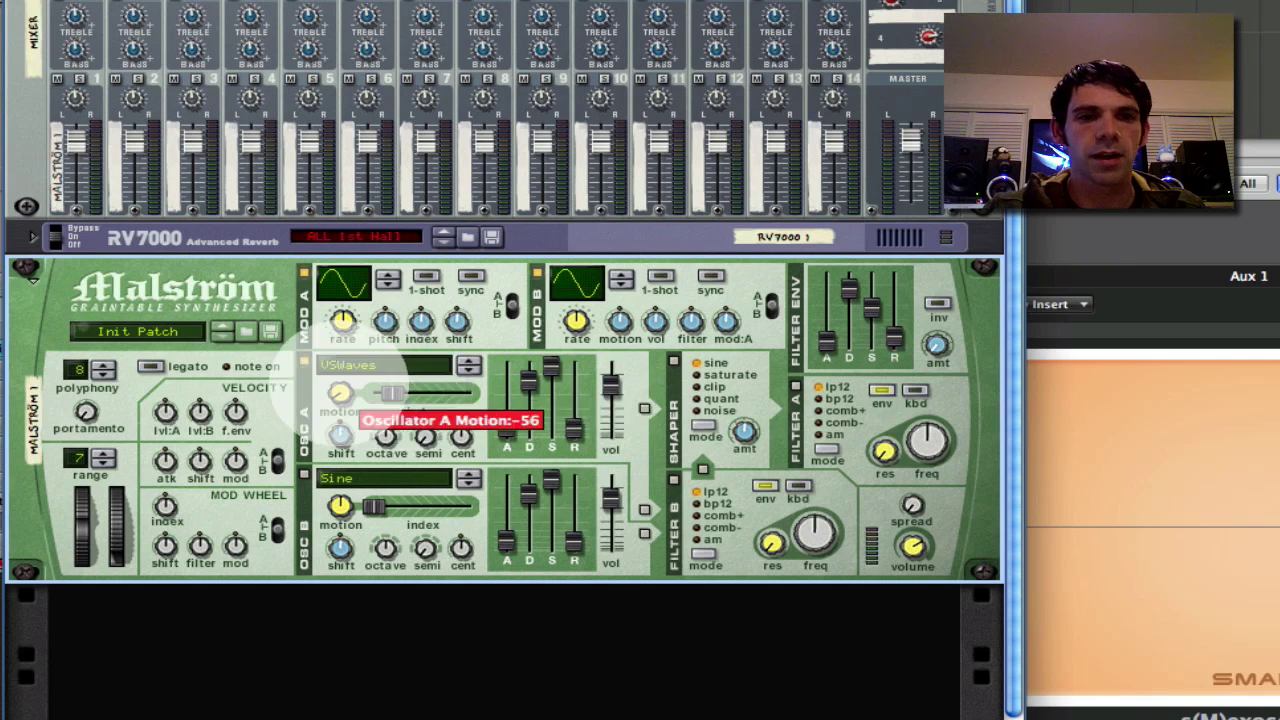
drag(340, 393, 340, 391)
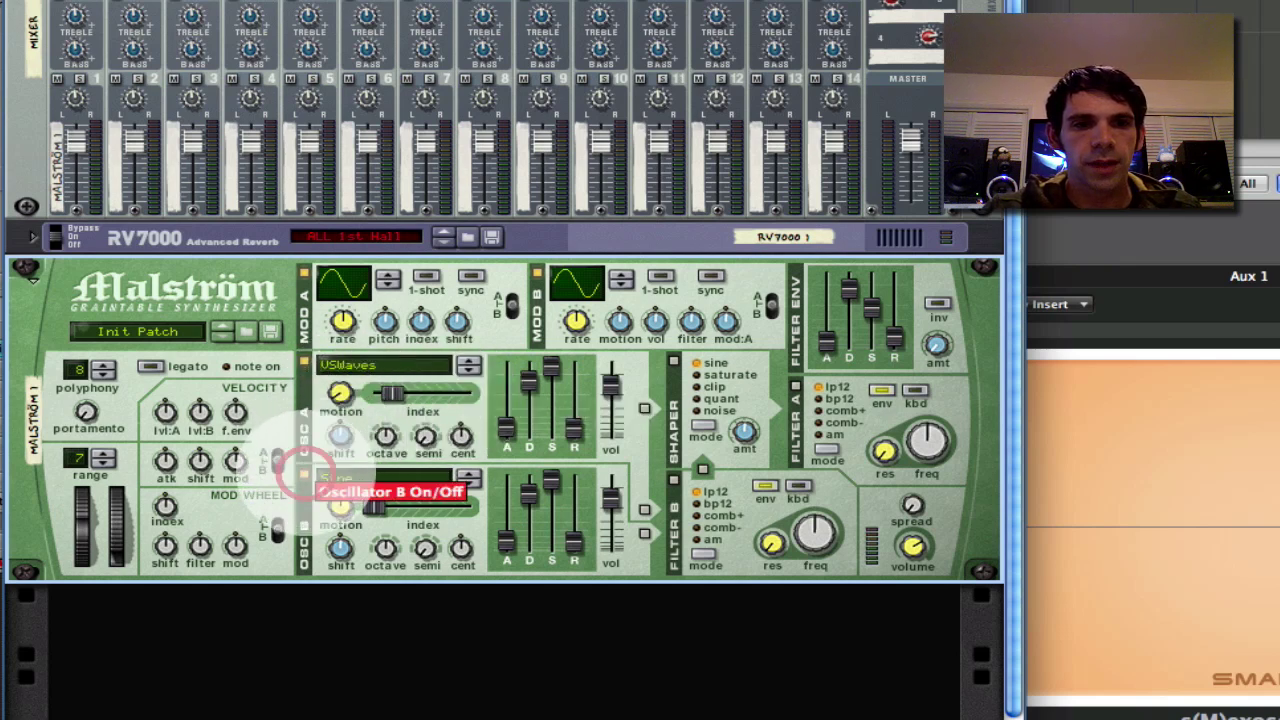
Enable oscillator B with the VSWaves waveform, slow its motion, and set its index to 89.
click(432, 483)
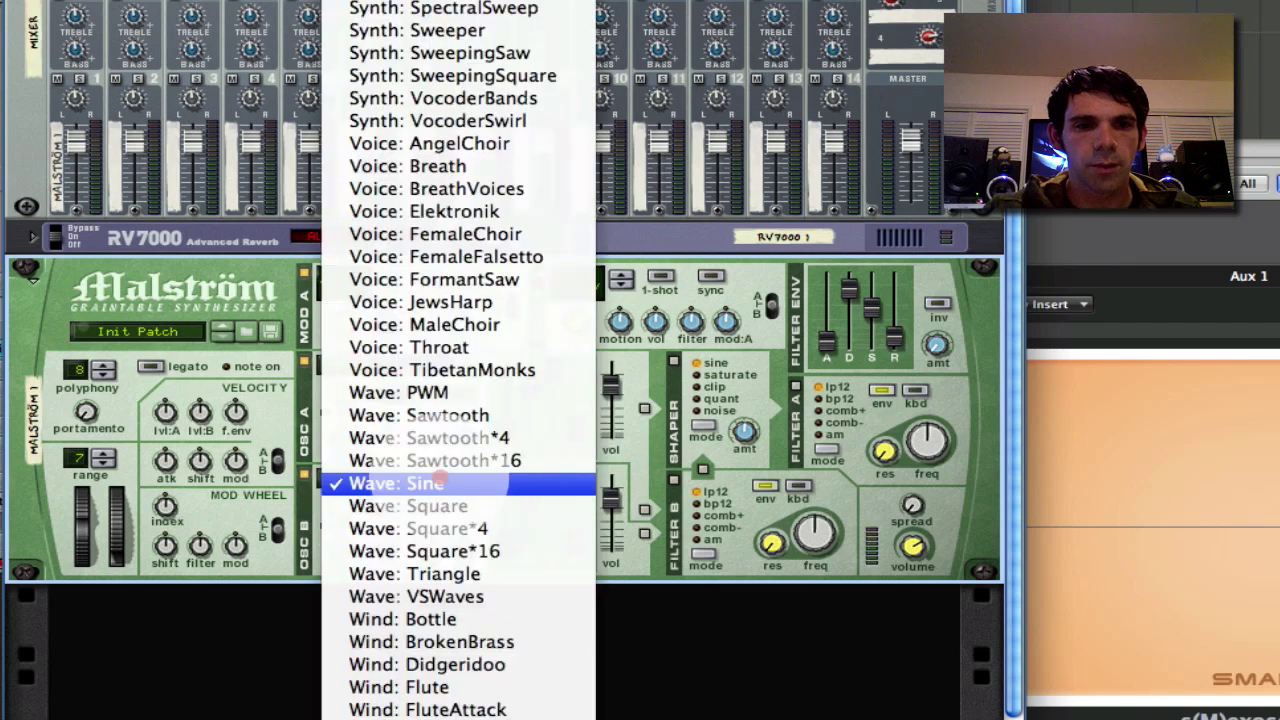
click(440, 596)
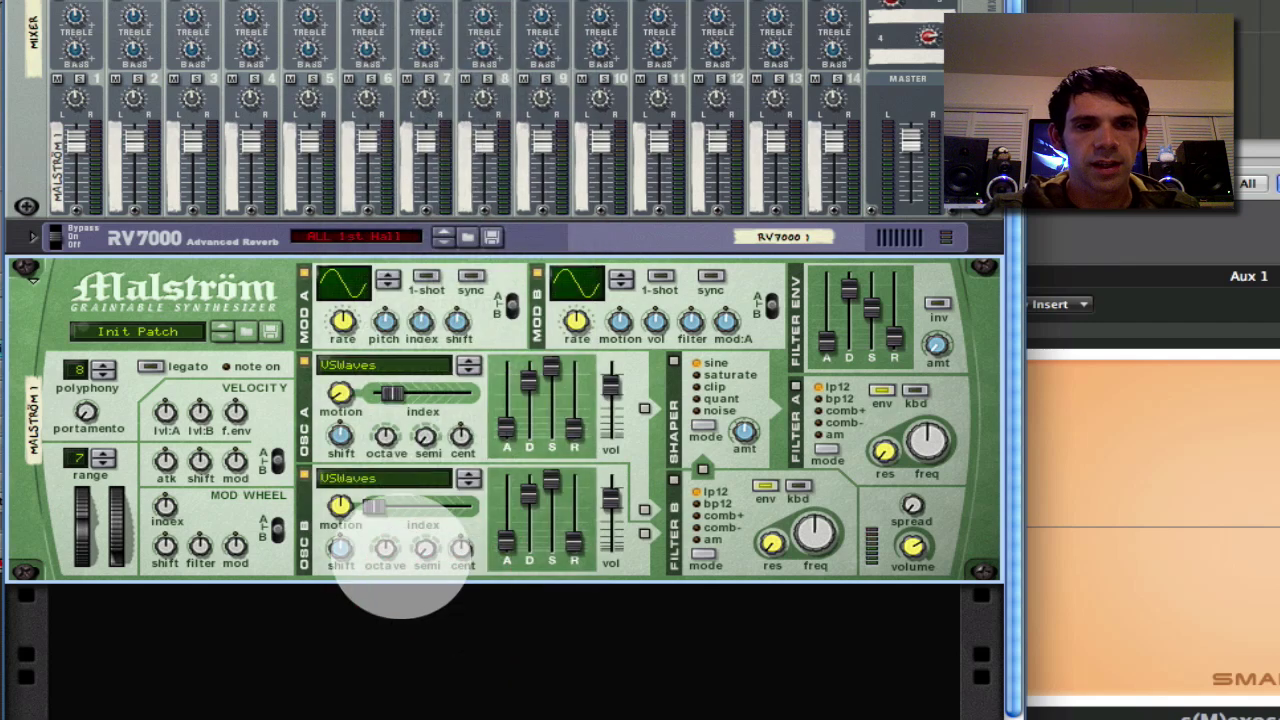
click(340, 505)
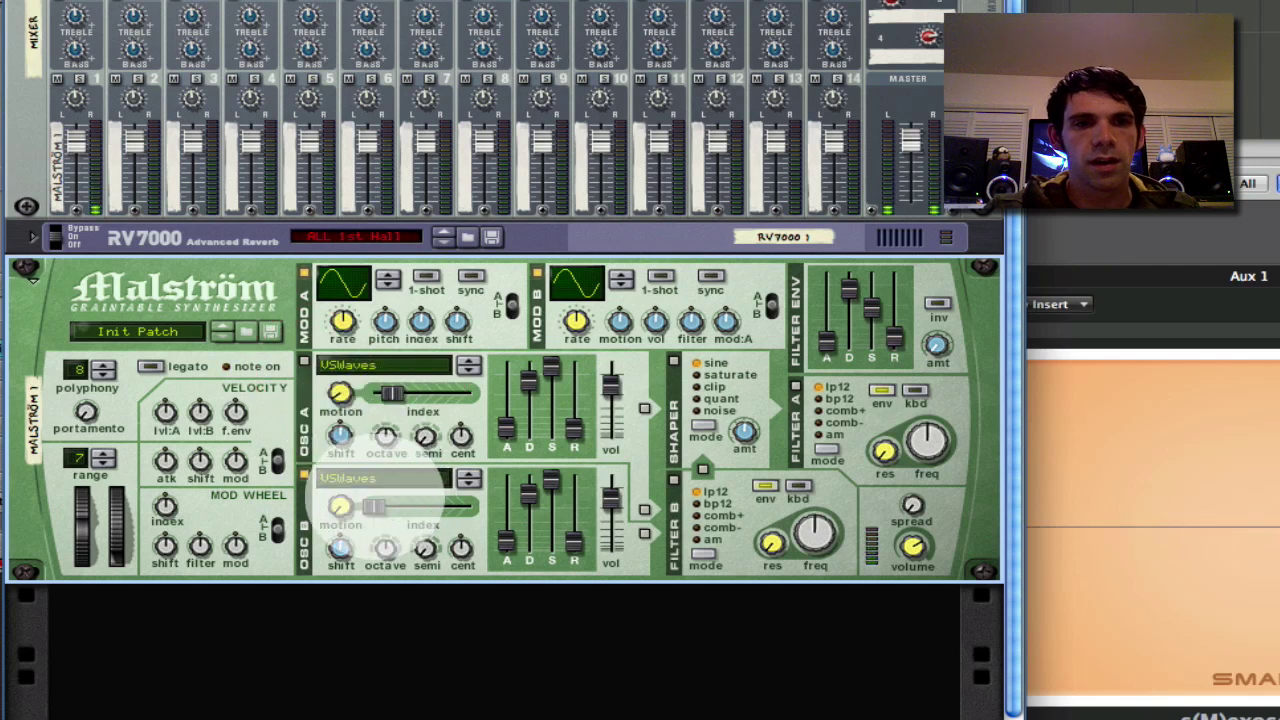
drag(372, 506, 445, 505)
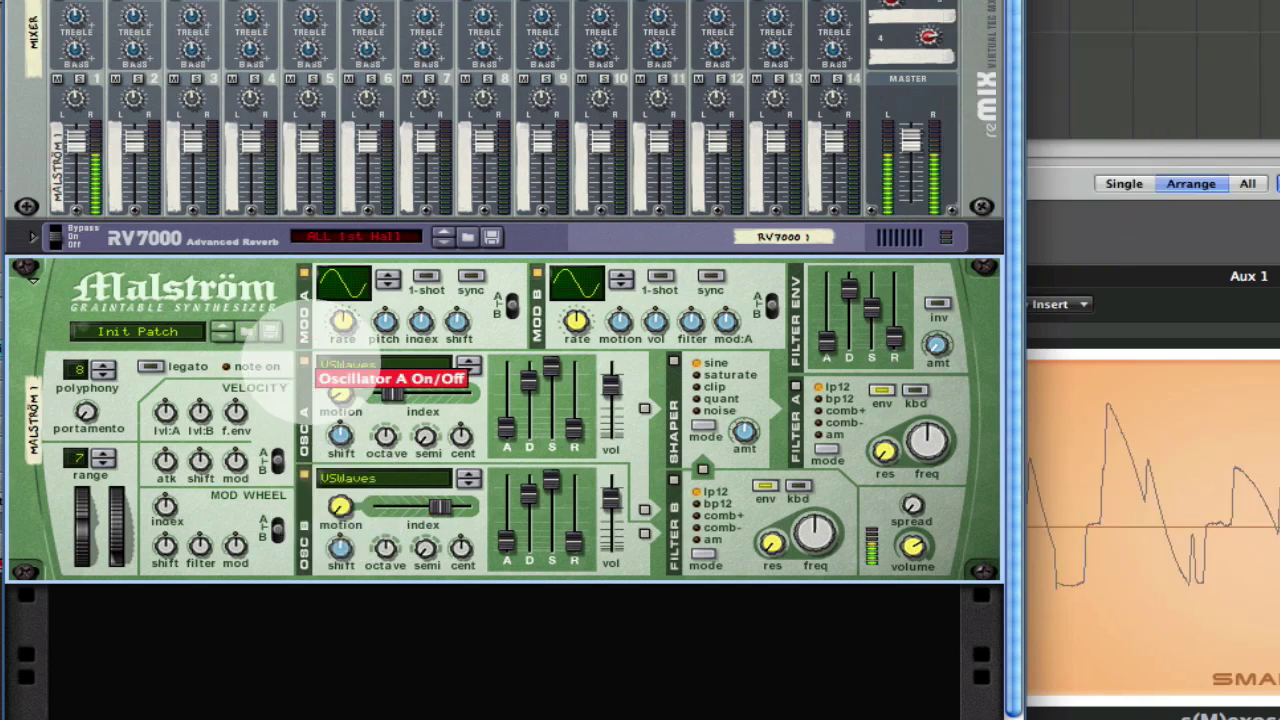
Turn oscillator A back on, detune it to -9 cents against an upward-detuned oscillator B, and raise oscillator B's index slightly.
click(304, 361)
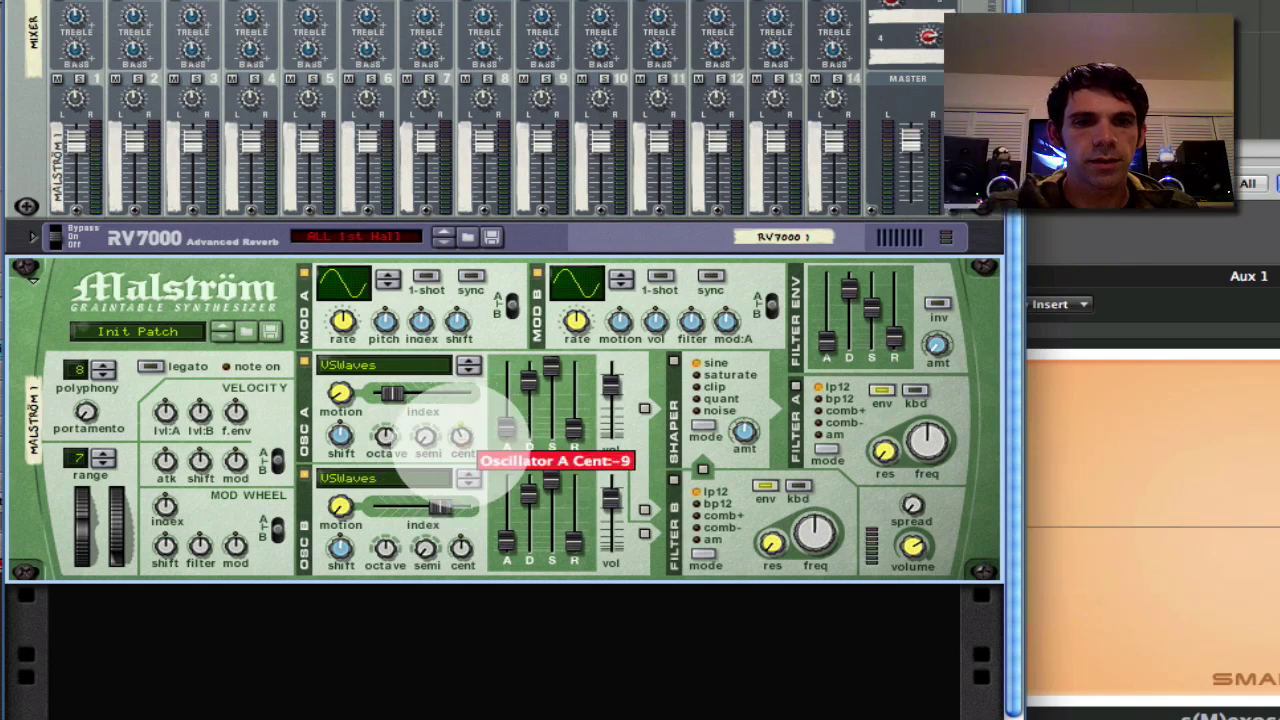
drag(462, 548, 462, 538)
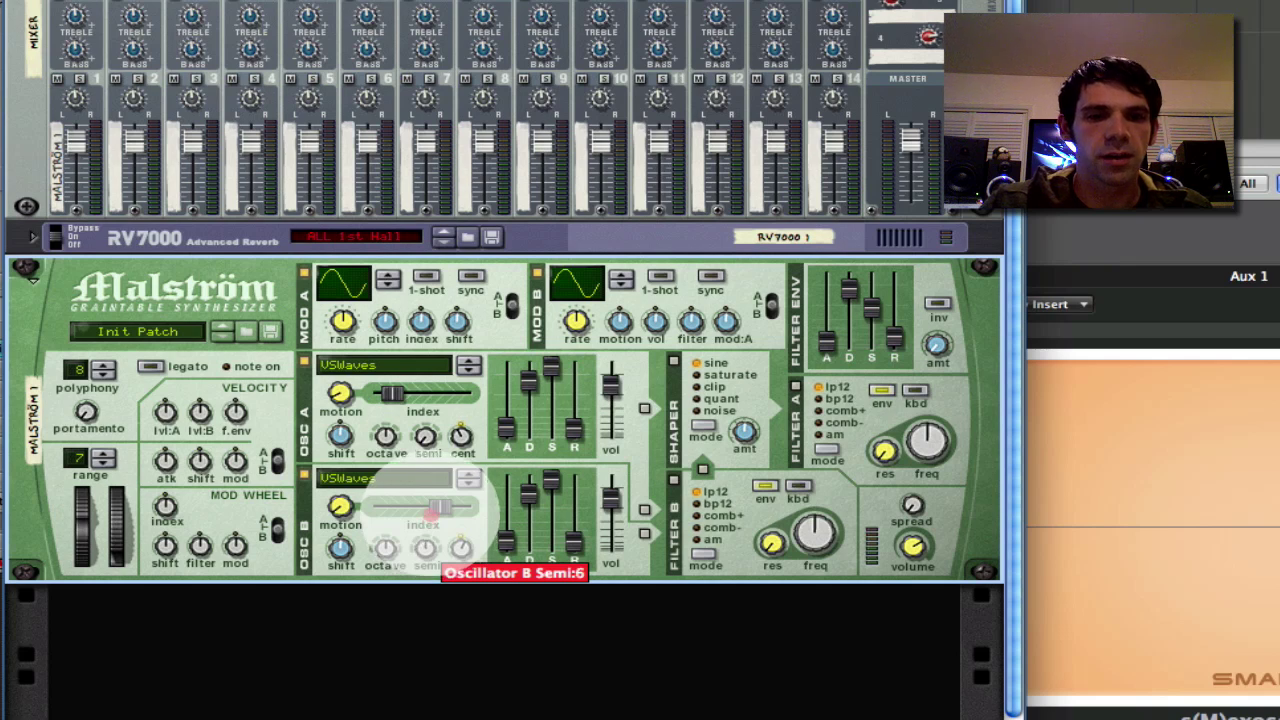
mouse_move(430, 506)
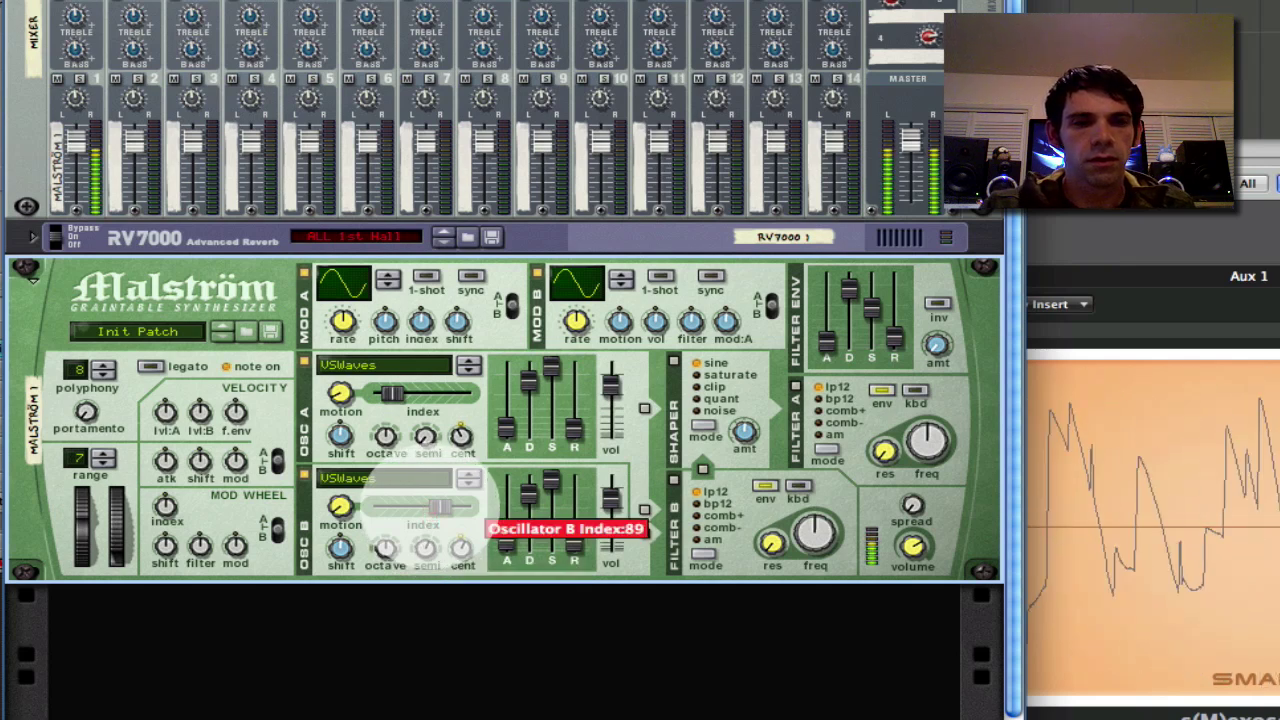
drag(440, 506, 447, 506)
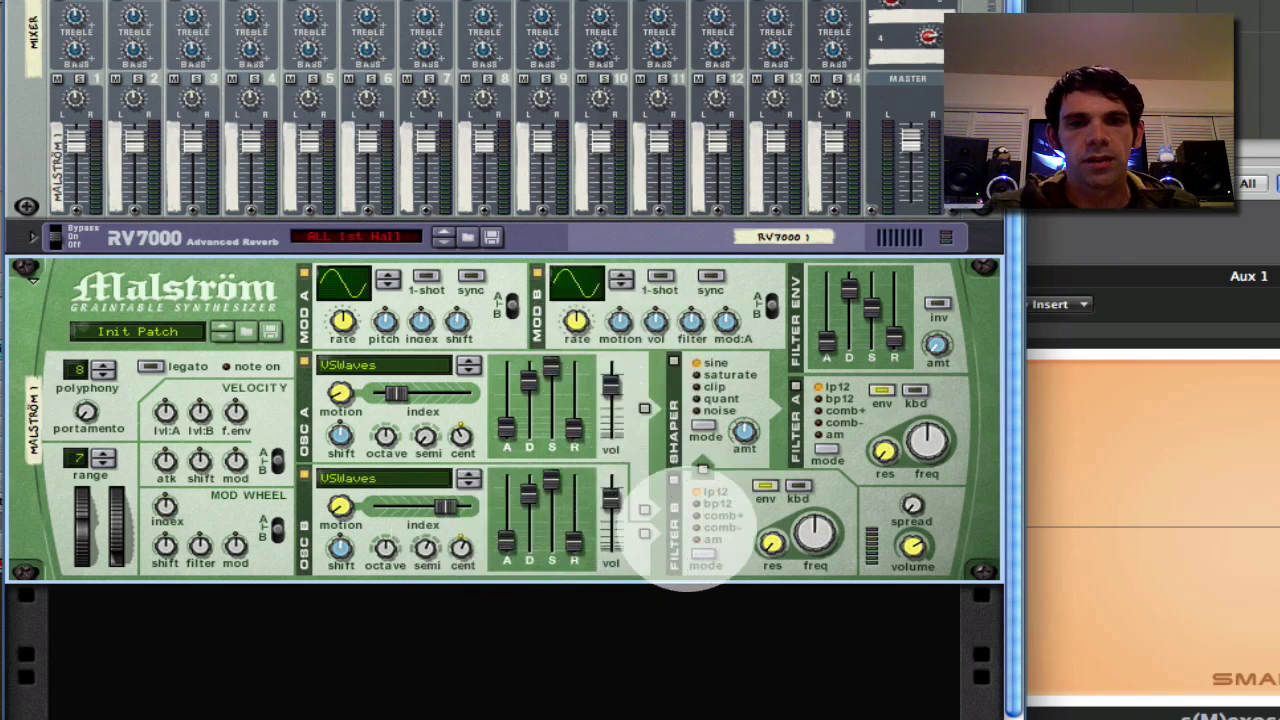
Route oscillator B into filter B, and send both oscillator A and filter B through the enabled shaper to filter A.
click(645, 533)
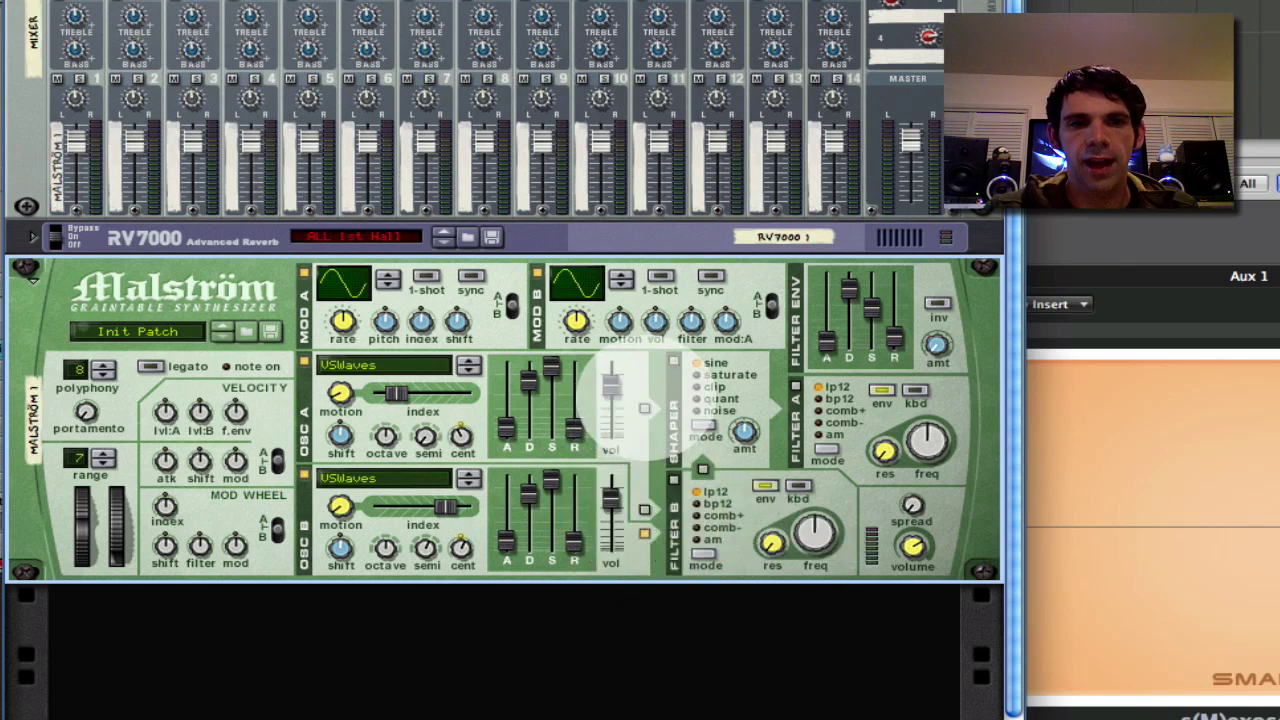
click(645, 408)
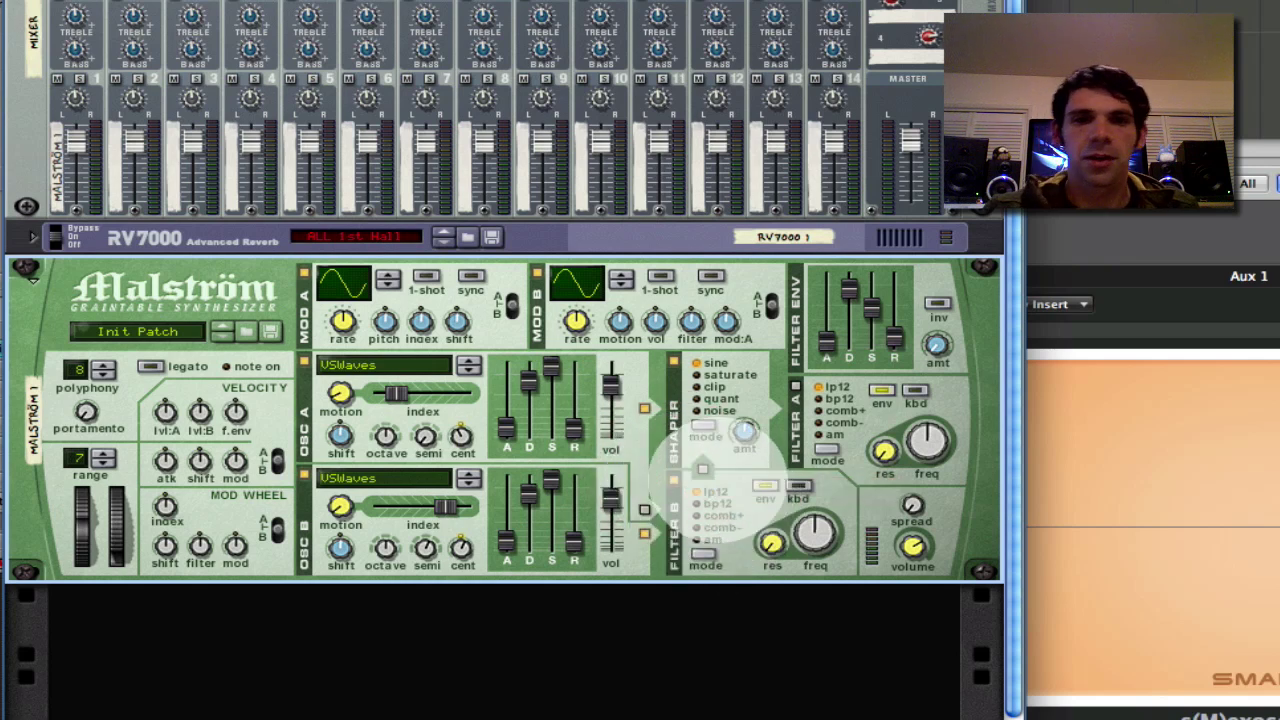
click(704, 469)
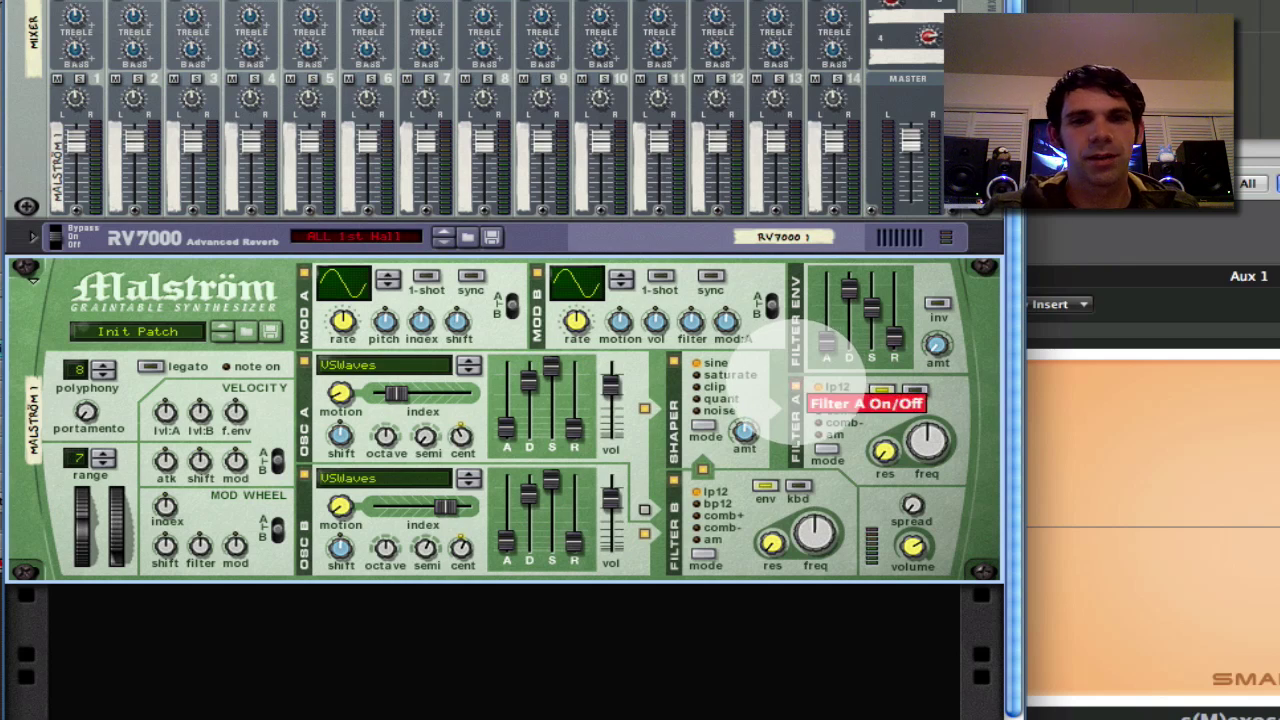
click(796, 386)
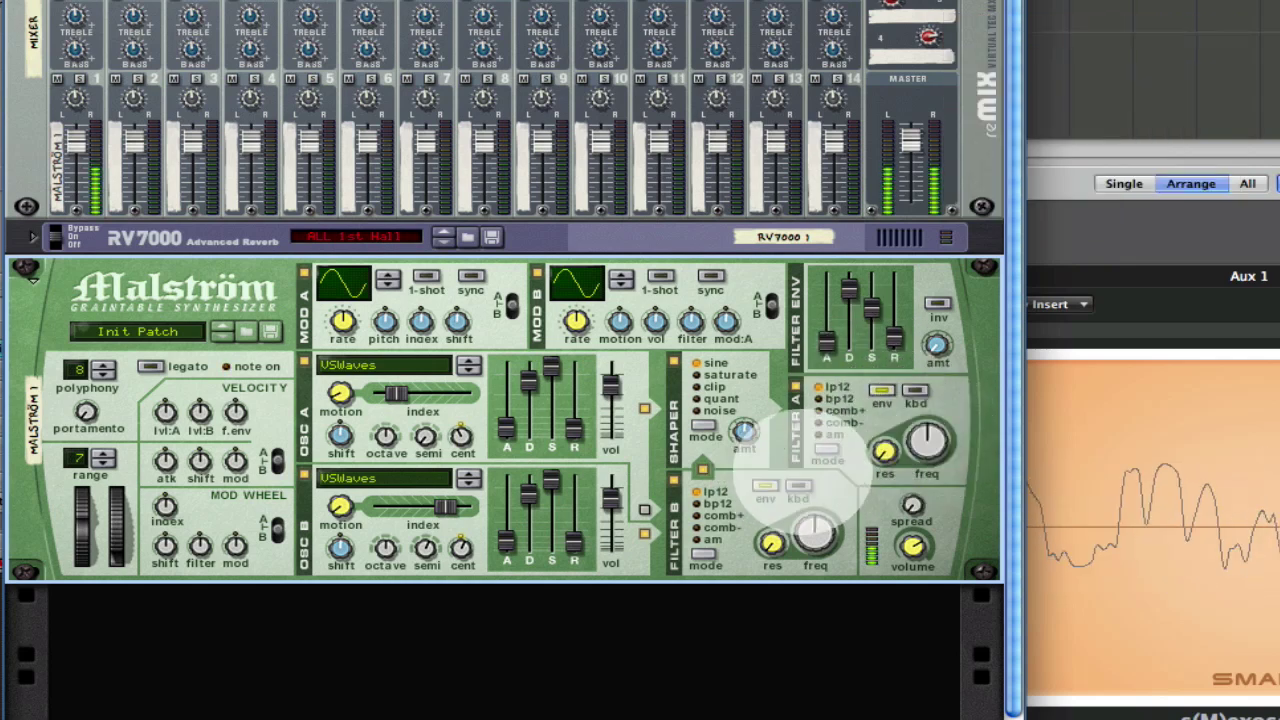
Set filters A and B to bp12 mode, adjust both filter frequencies, and change the shaper amount.
drag(925, 430, 915, 414)
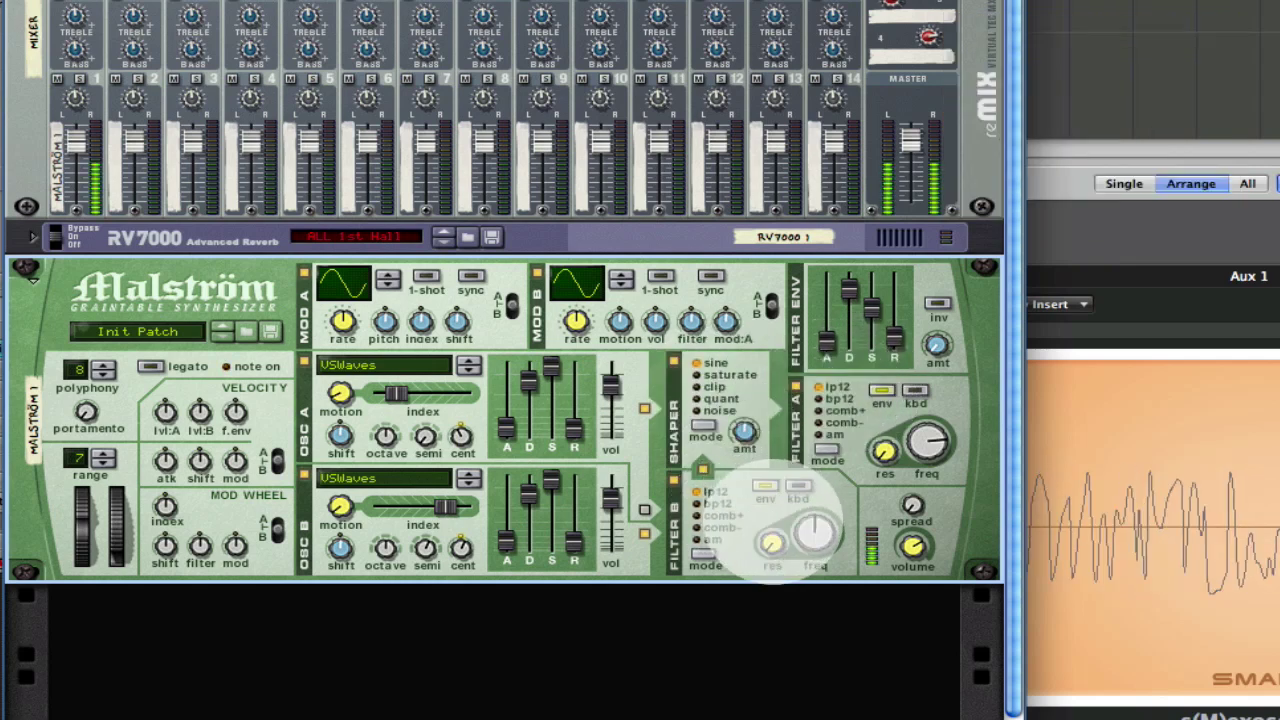
click(705, 553)
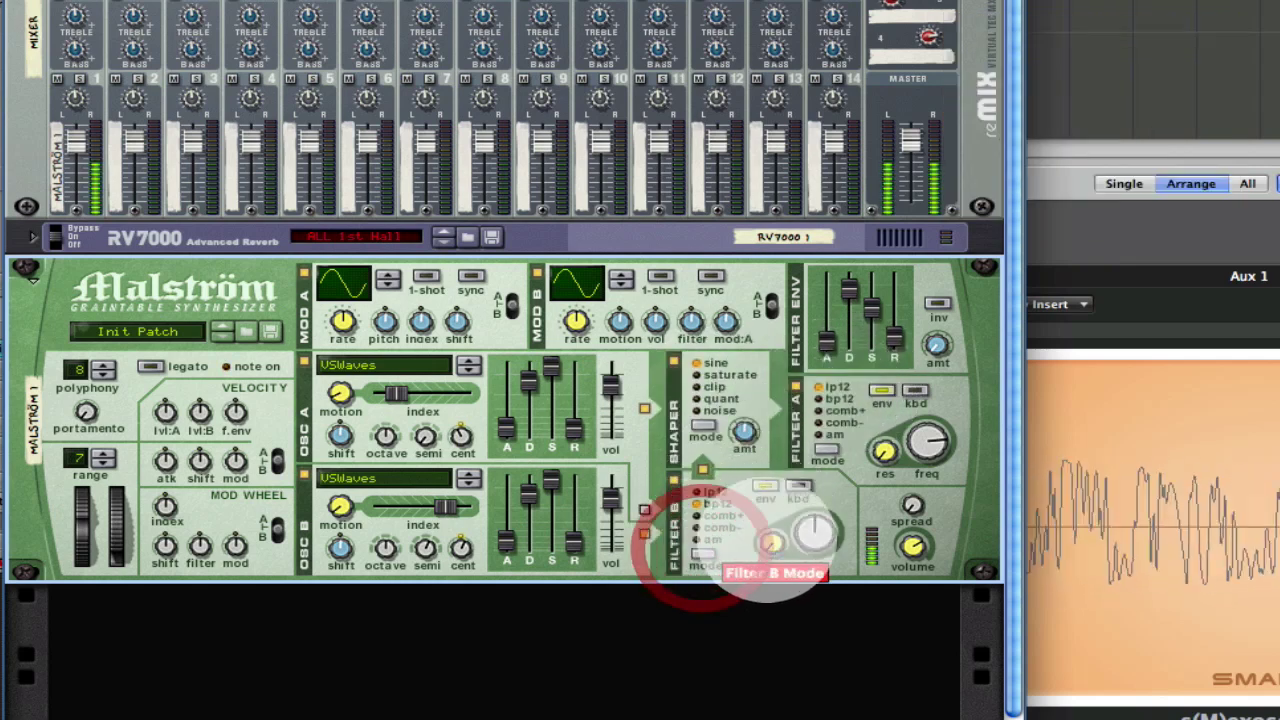
mouse_move(810, 537)
mouse_down()
mouse_move(808, 555)
mouse_move(805, 510)
mouse_move(788, 560)
mouse_move(795, 520)
mouse_up()
drag(740, 432, 740, 440)
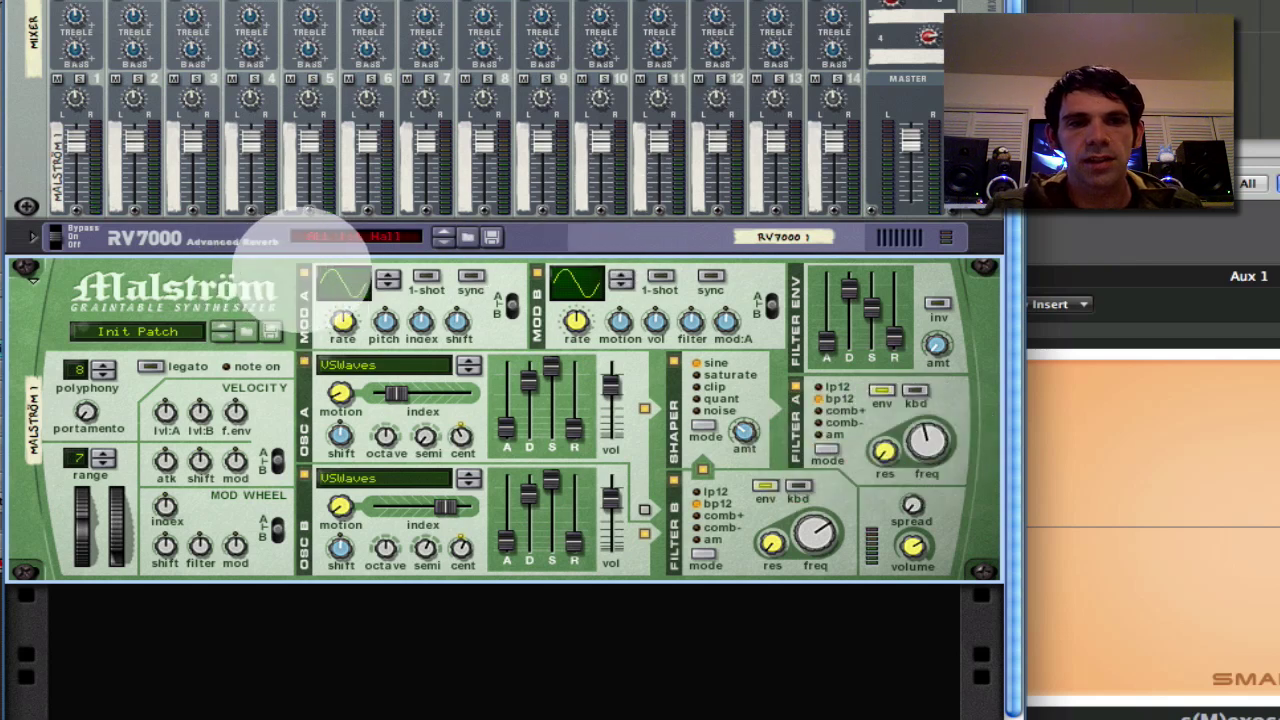
Turn off modulator A, sync modulator B, and set its filter amount to 40 with filter A's frequency at 56.
click(303, 272)
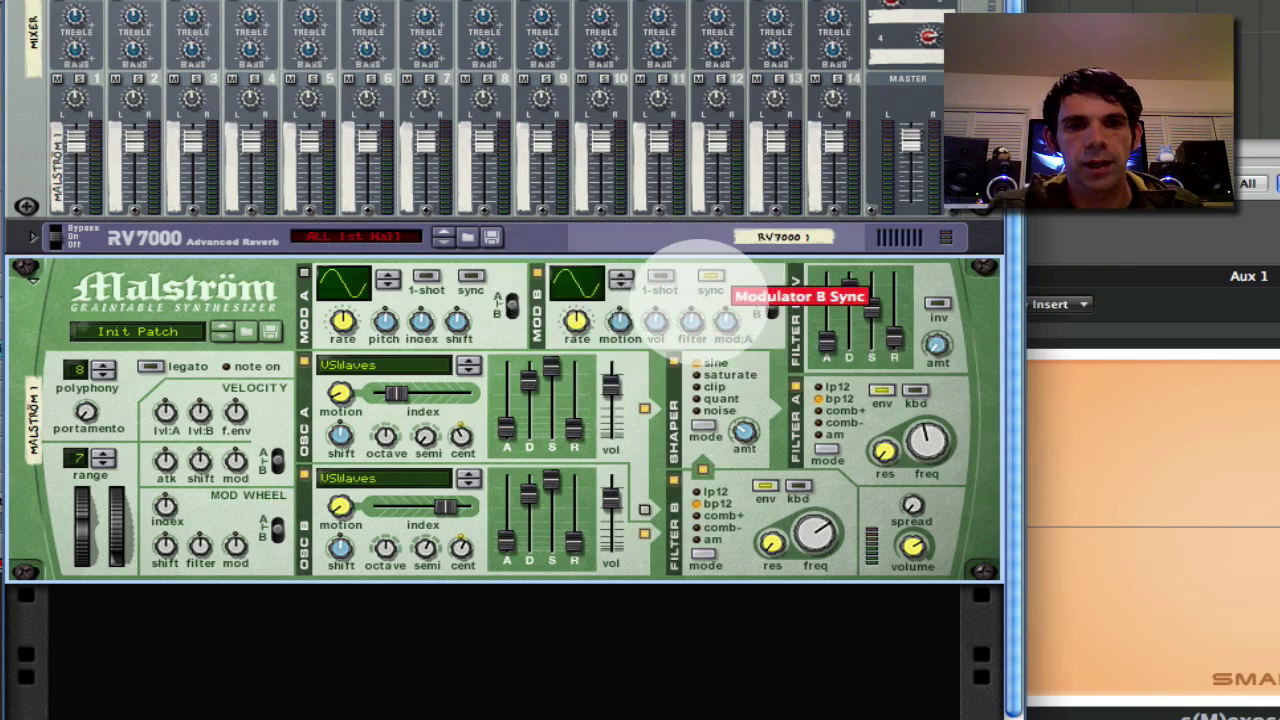
drag(692, 321, 696, 300)
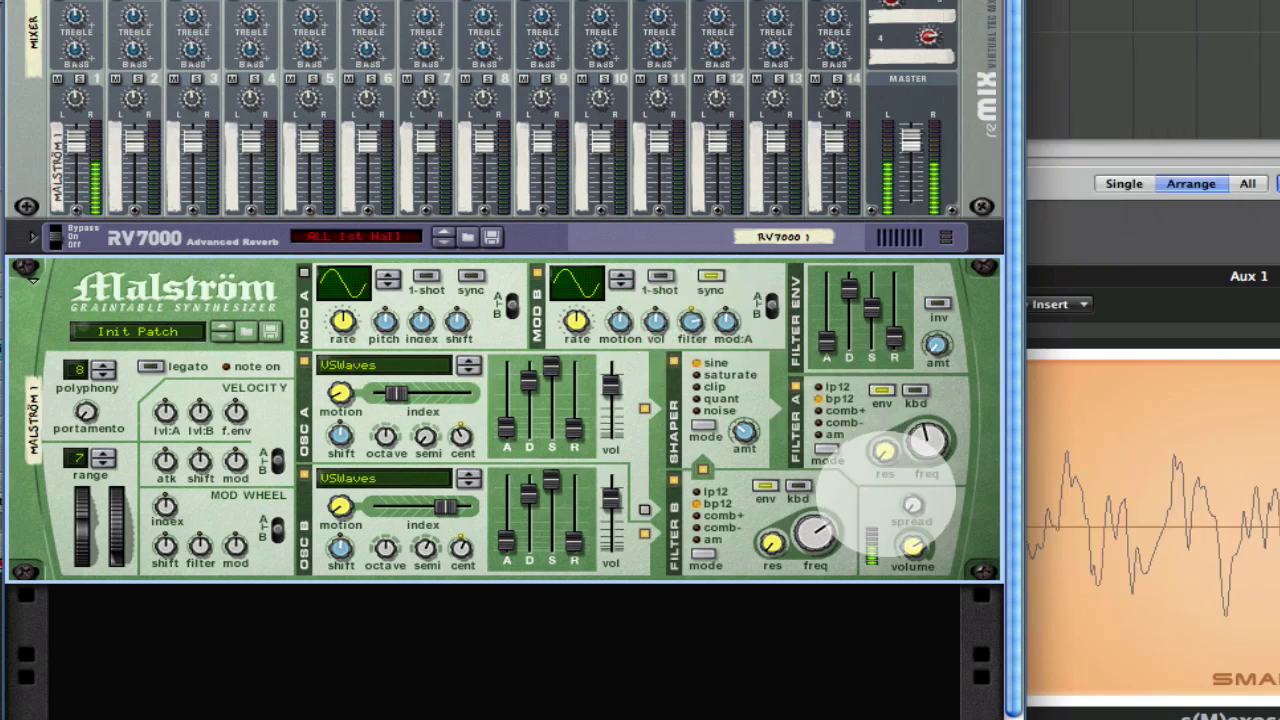
drag(916, 452, 921, 452)
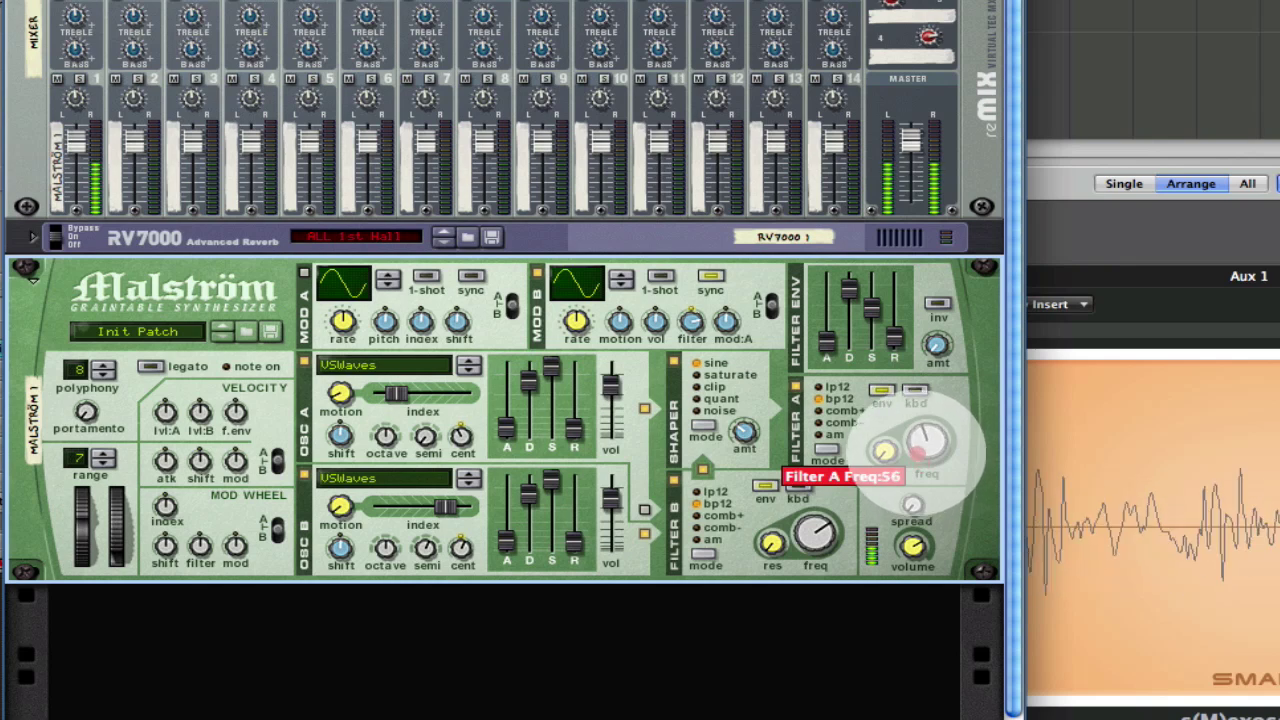
drag(691, 320, 691, 303)
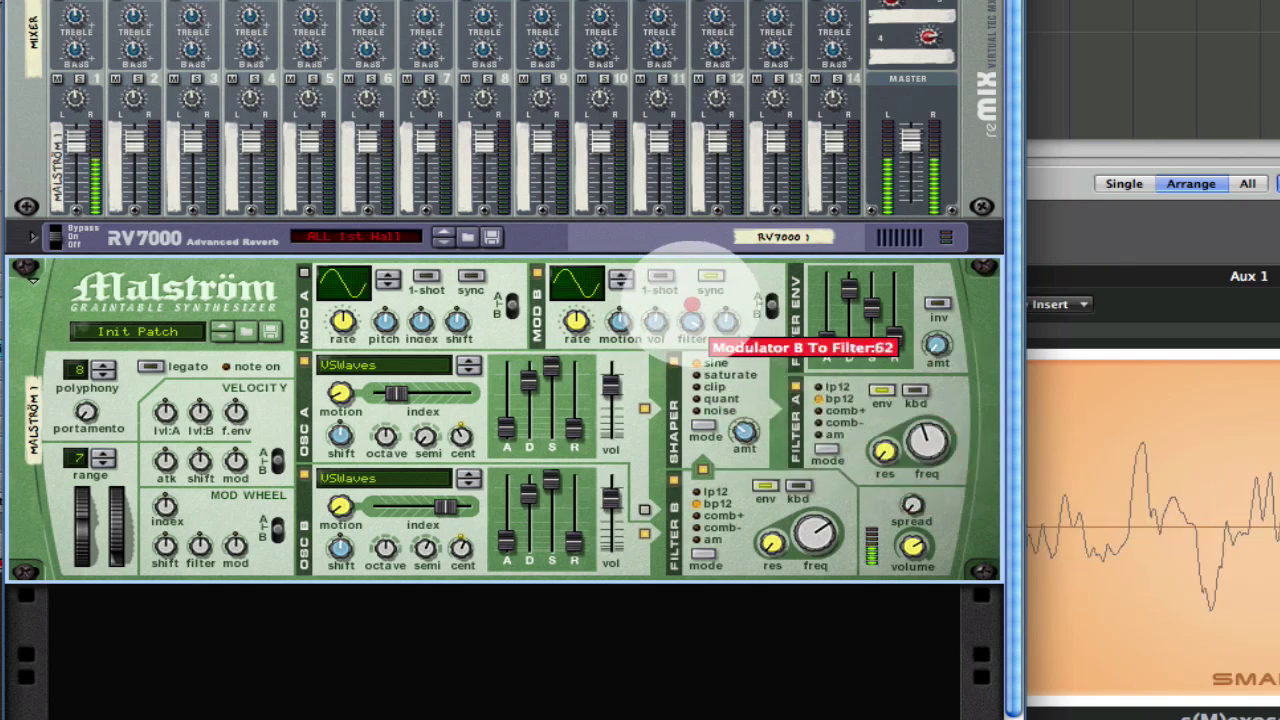
drag(692, 310, 692, 322)
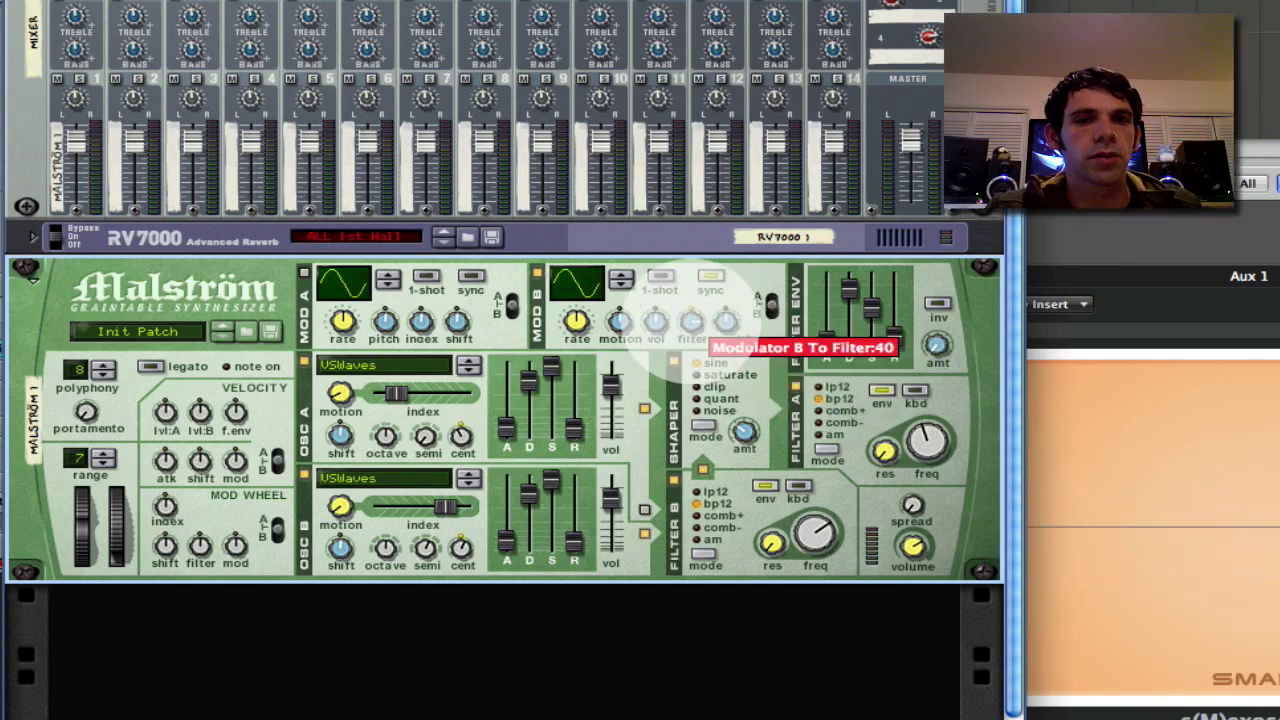
Readjust modulator B's filter amount and both filter frequencies, and turn on keyboard tracking for filters A and B.
mouse_move(692, 318)
mouse_down()
mouse_move(688, 346)
mouse_move(689, 297)
mouse_up()
drag(928, 440, 928, 437)
drag(809, 534, 825, 550)
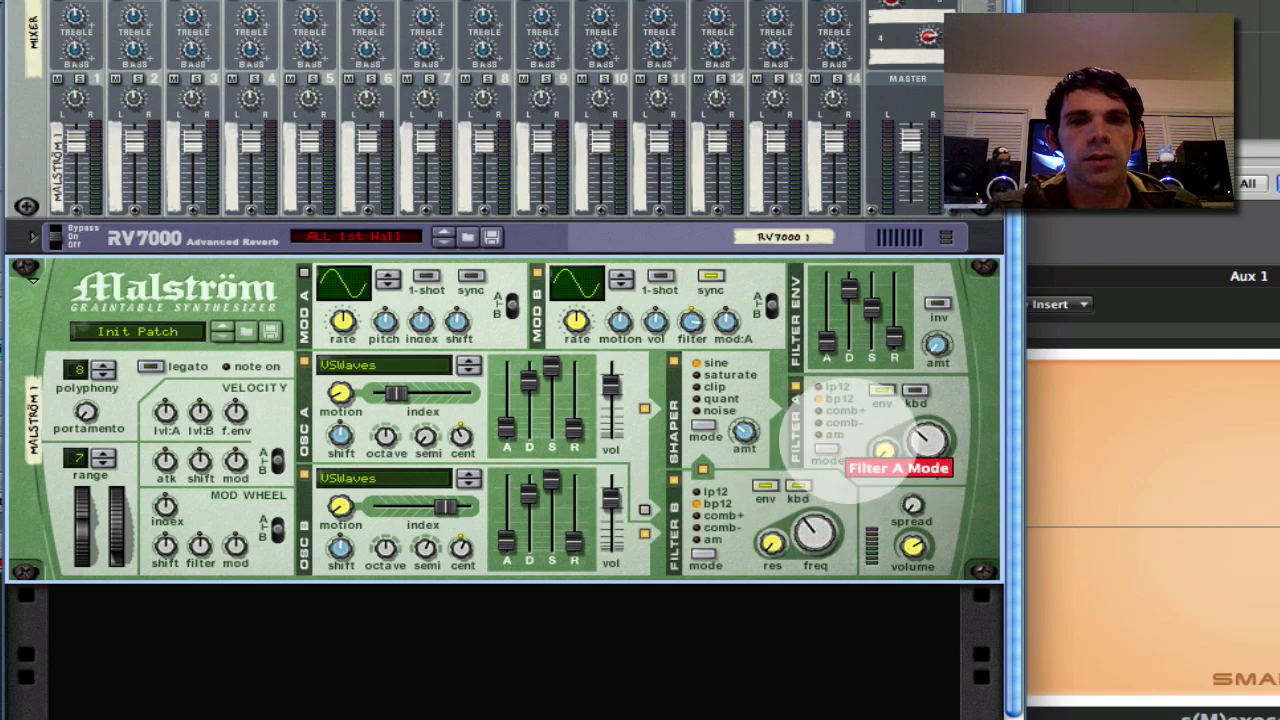
click(912, 388)
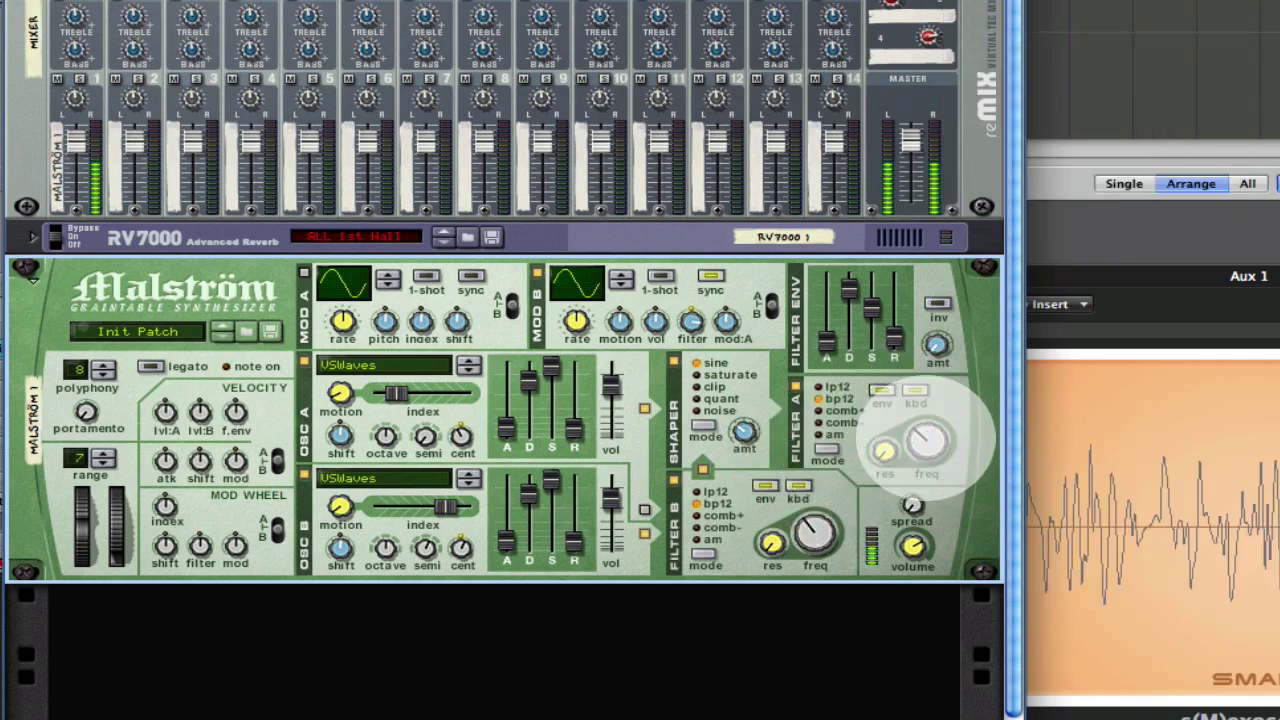
click(926, 440)
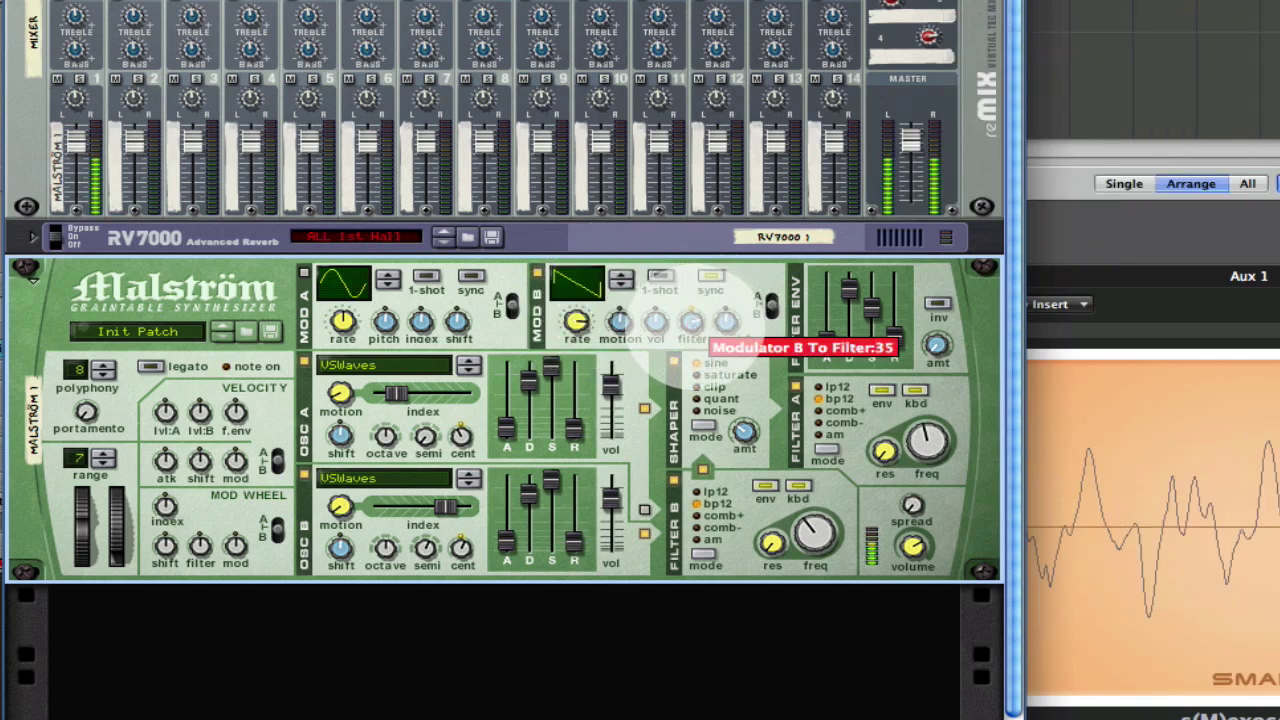
Raise modulator B's filter amount and audition its waveforms, settling on the repeating sawtooth curve that starts dense and gets wider.
drag(690, 320, 690, 314)
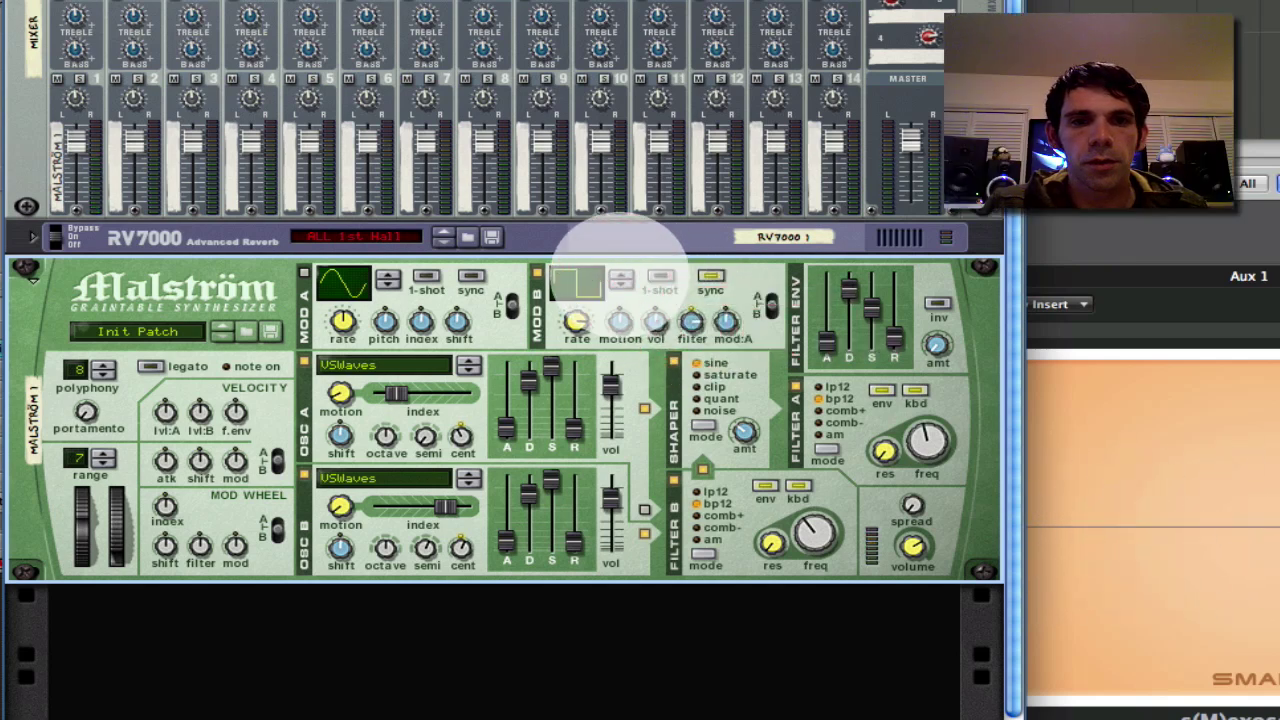
click(620, 280)
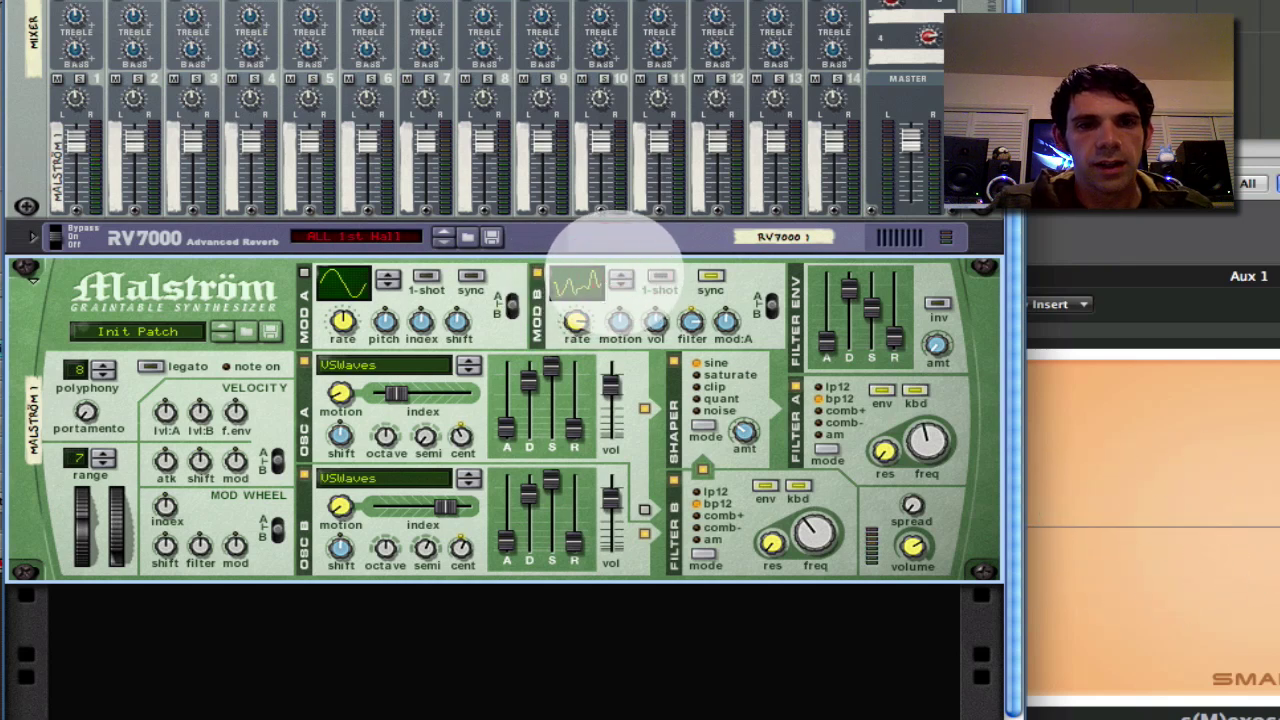
click(620, 279)
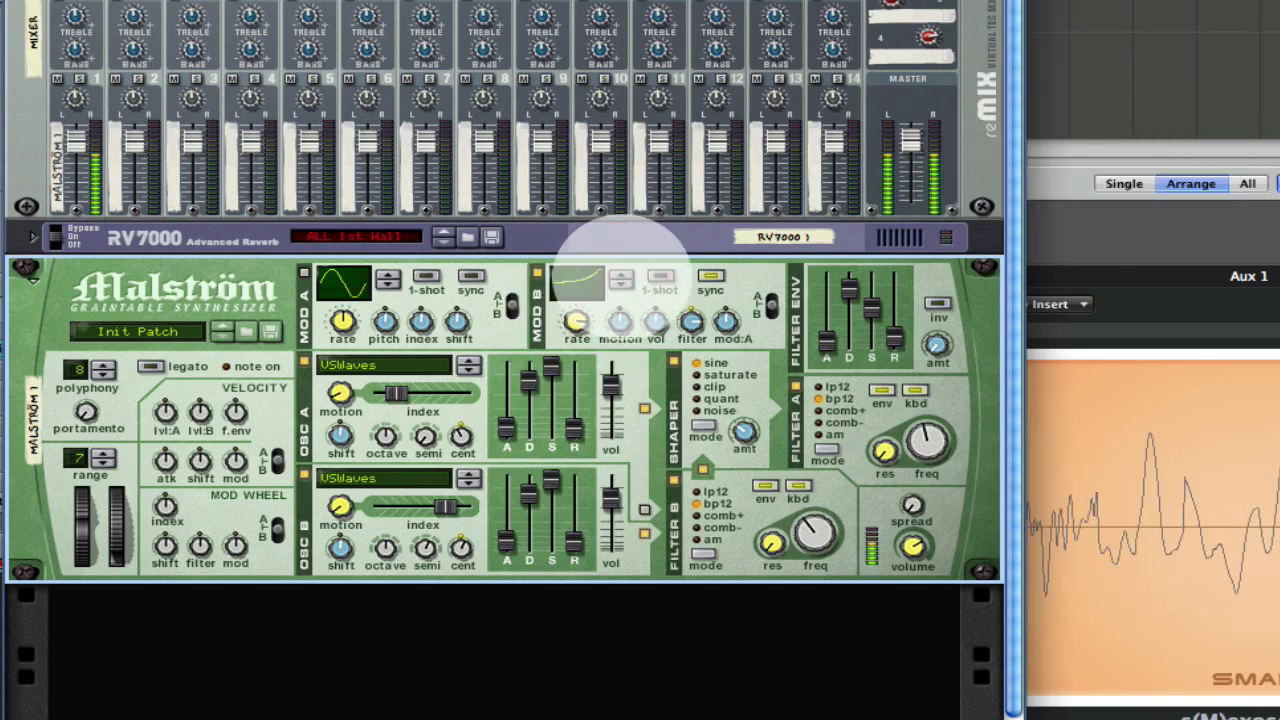
click(620, 279)
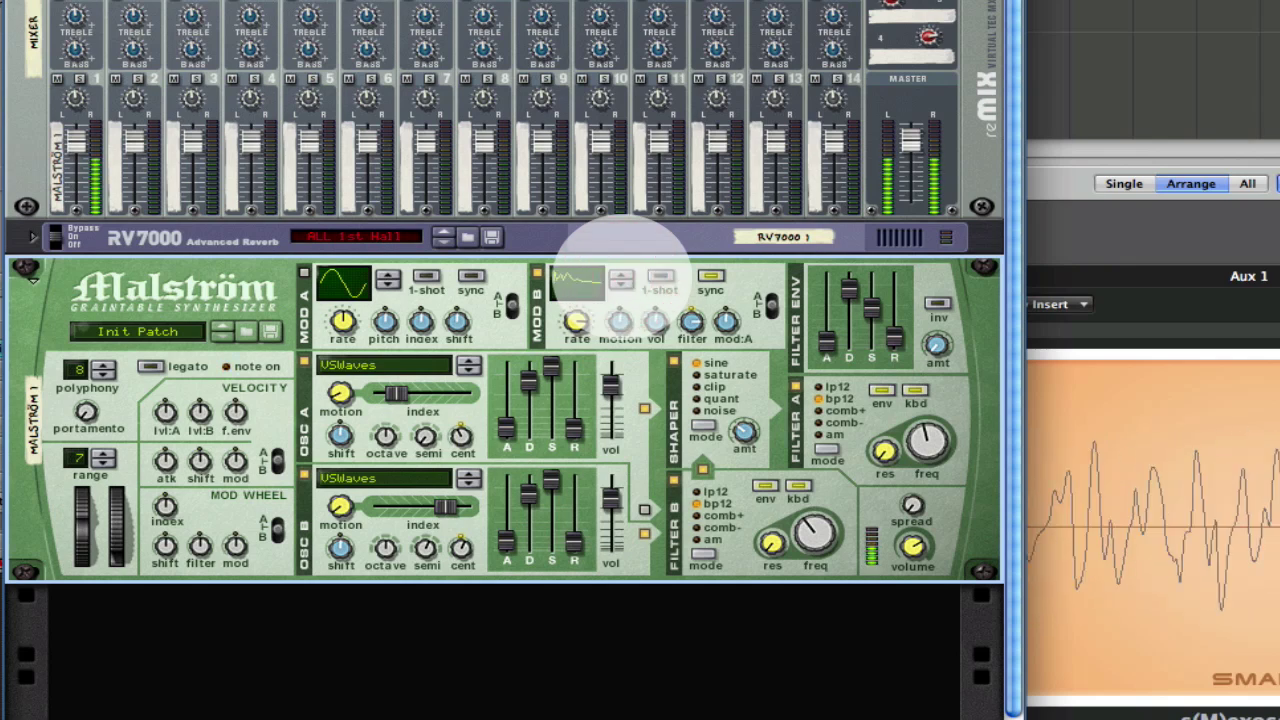
click(621, 279)
click(620, 279)
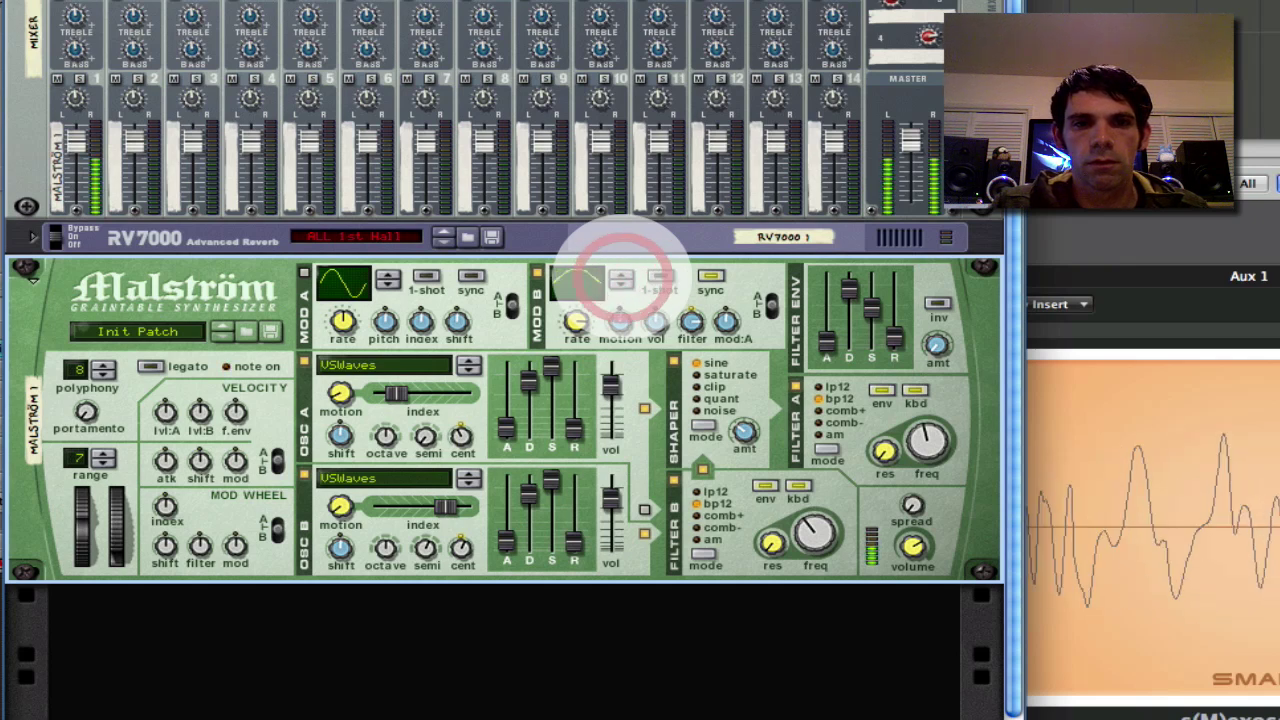
click(621, 279)
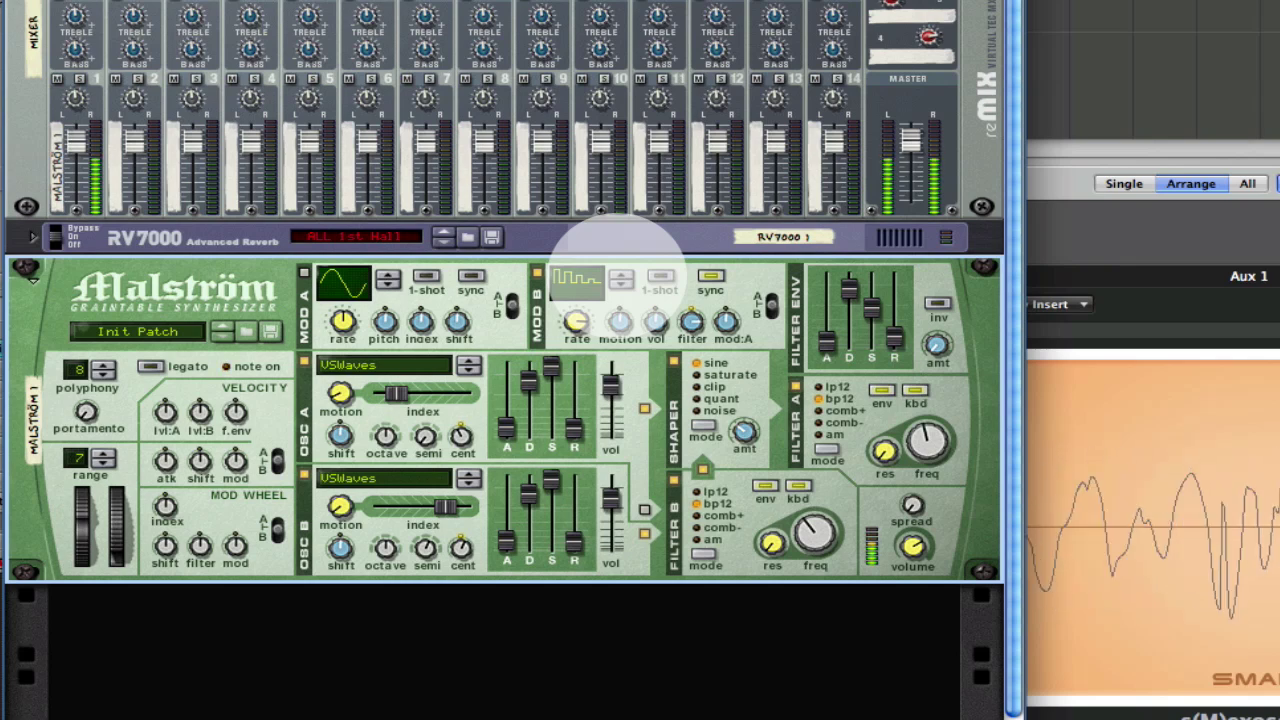
click(621, 279)
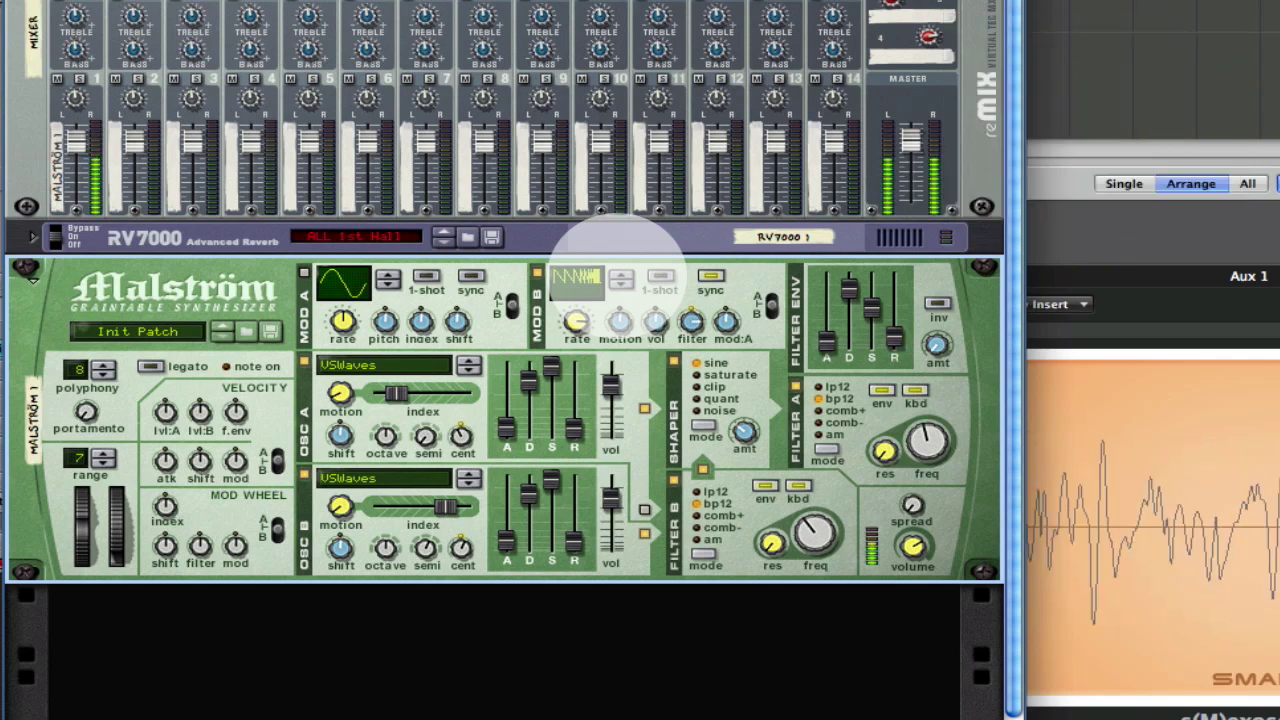
click(618, 282)
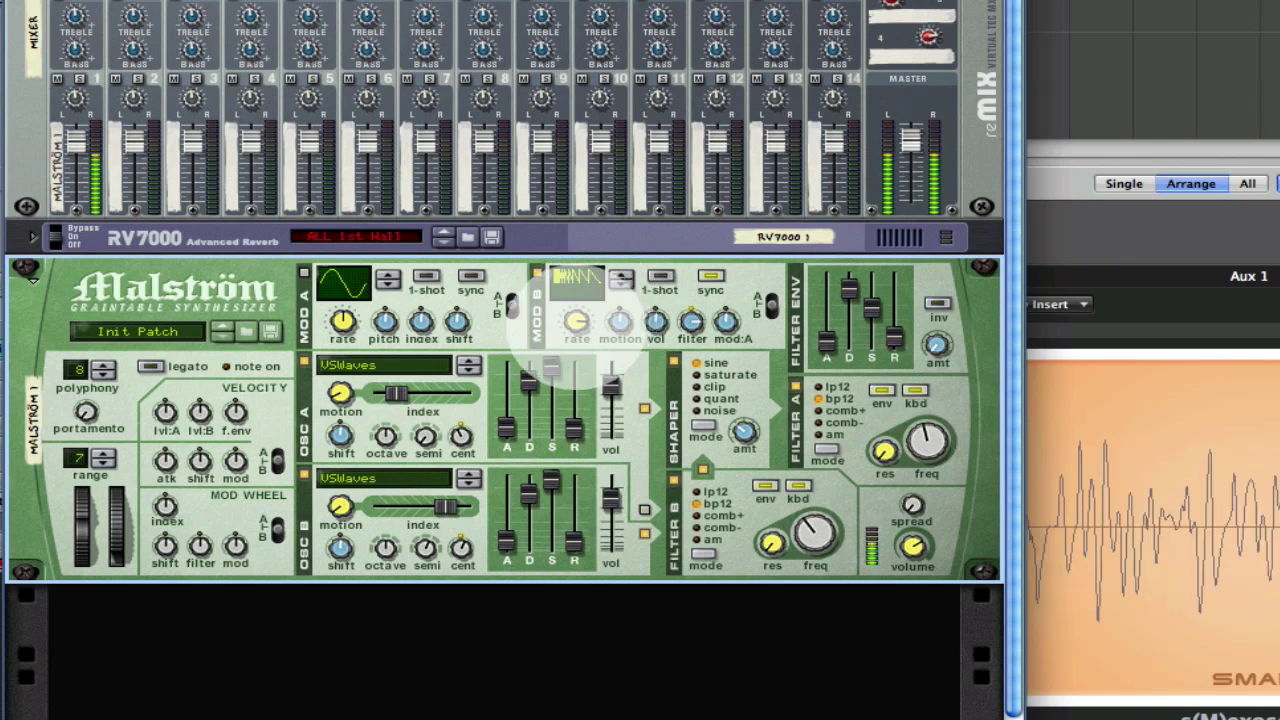
Set modulator B's filter amount to 49 and readjust its rate.
drag(691, 322, 692, 312)
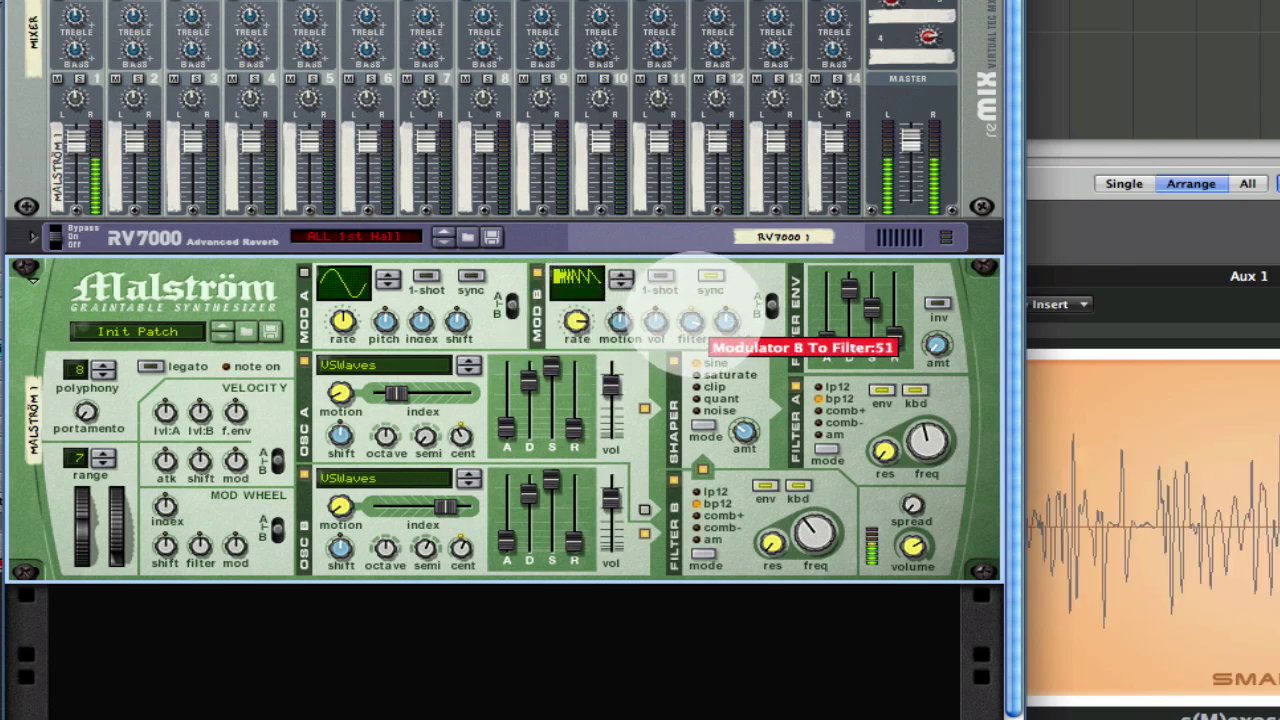
drag(577, 321, 577, 313)
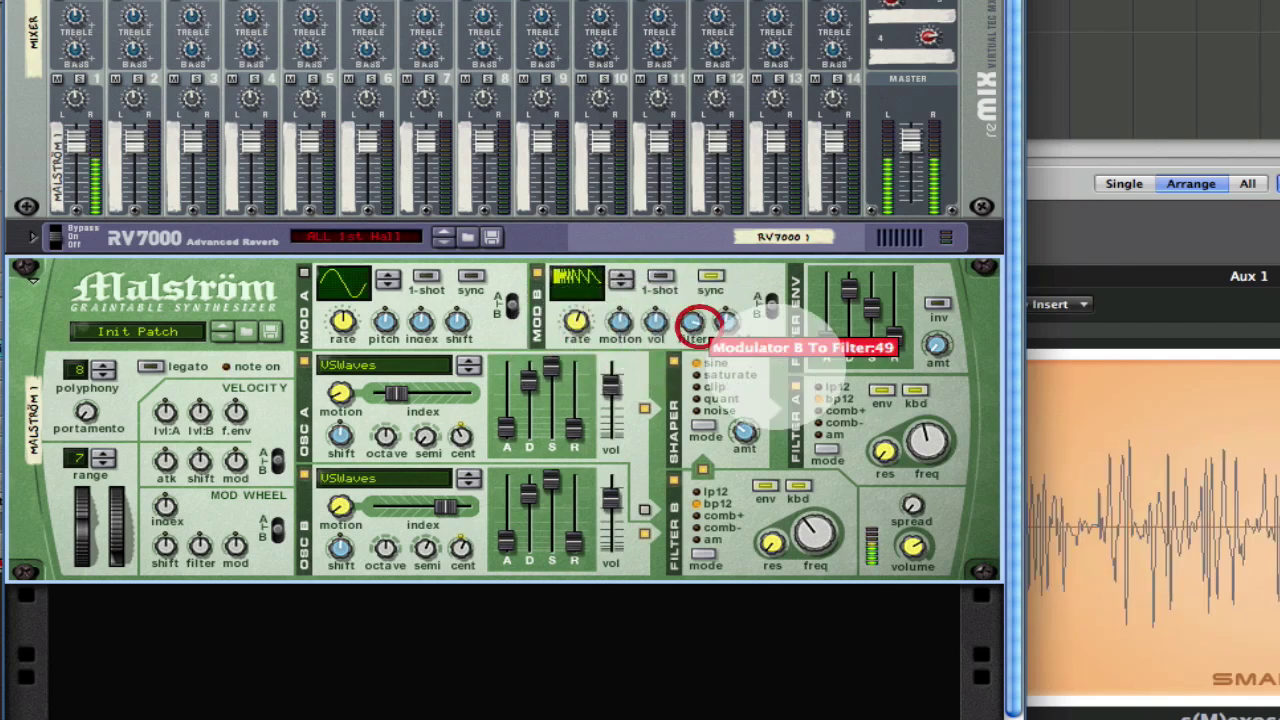
Sweep filter A's frequency down to 32 and filter B's to 28, and raise both again.
drag(916, 446, 918, 460)
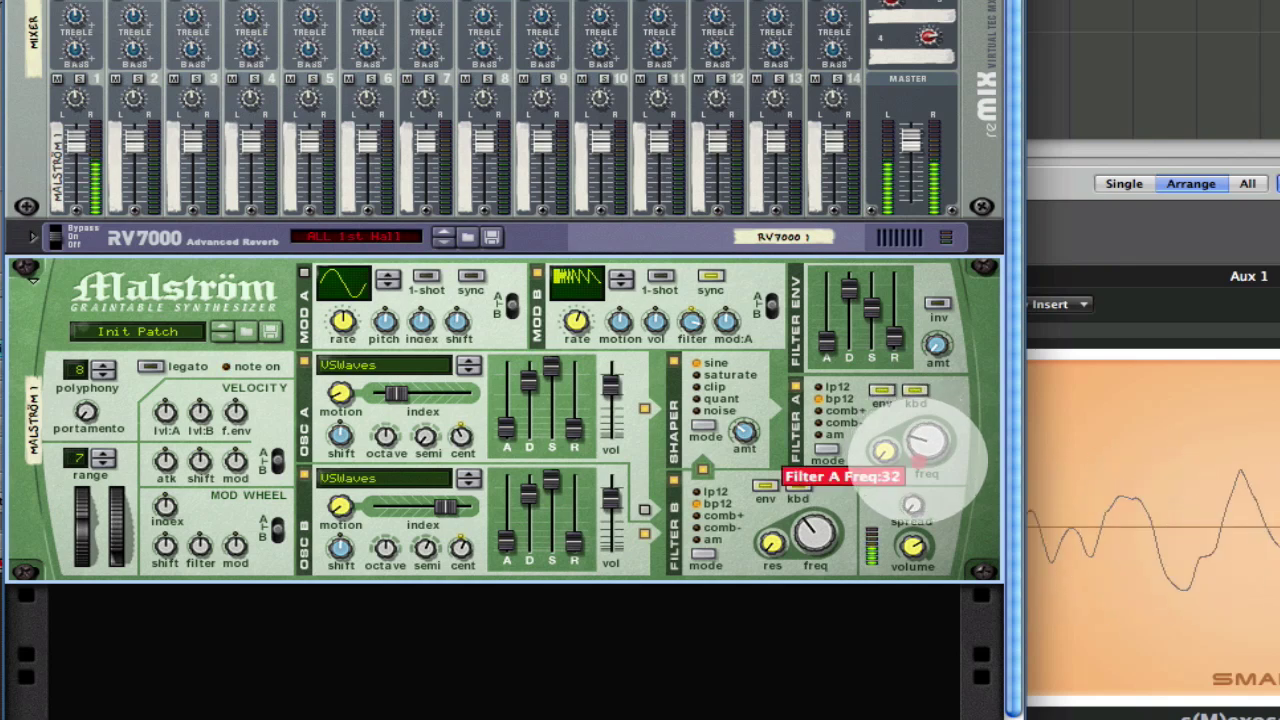
drag(810, 533, 818, 545)
drag(925, 450, 925, 437)
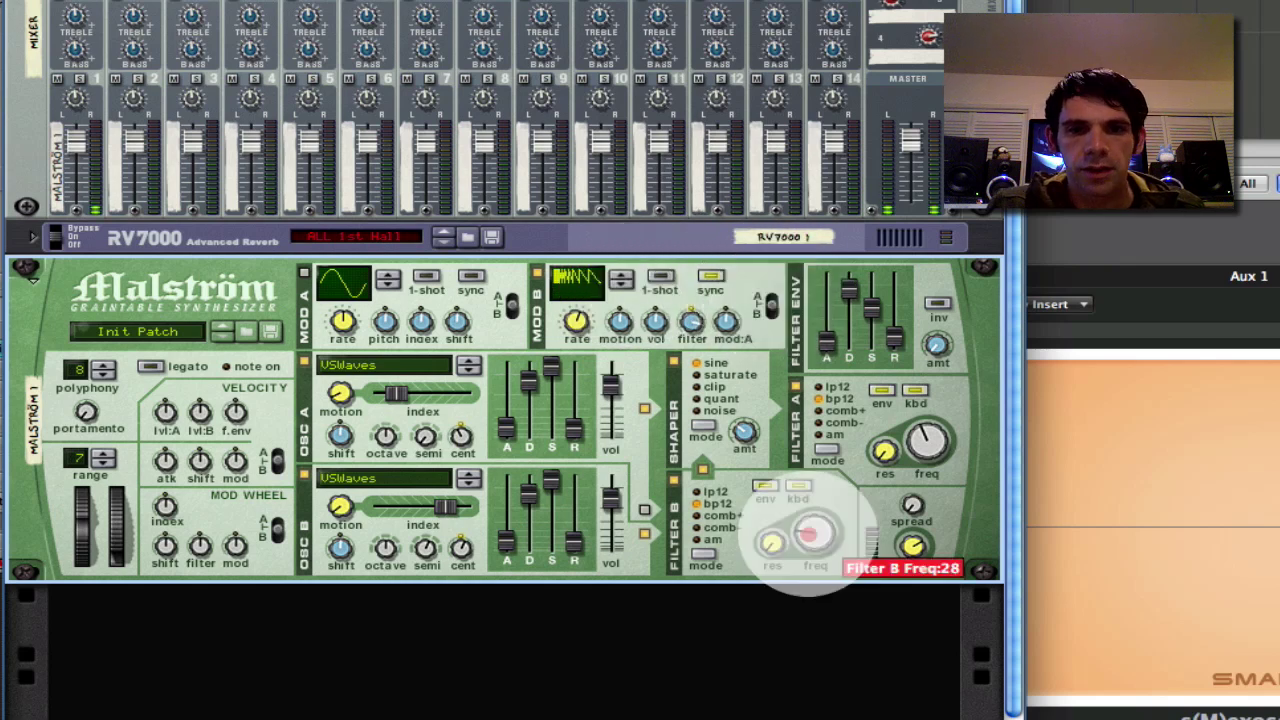
drag(808, 530, 806, 522)
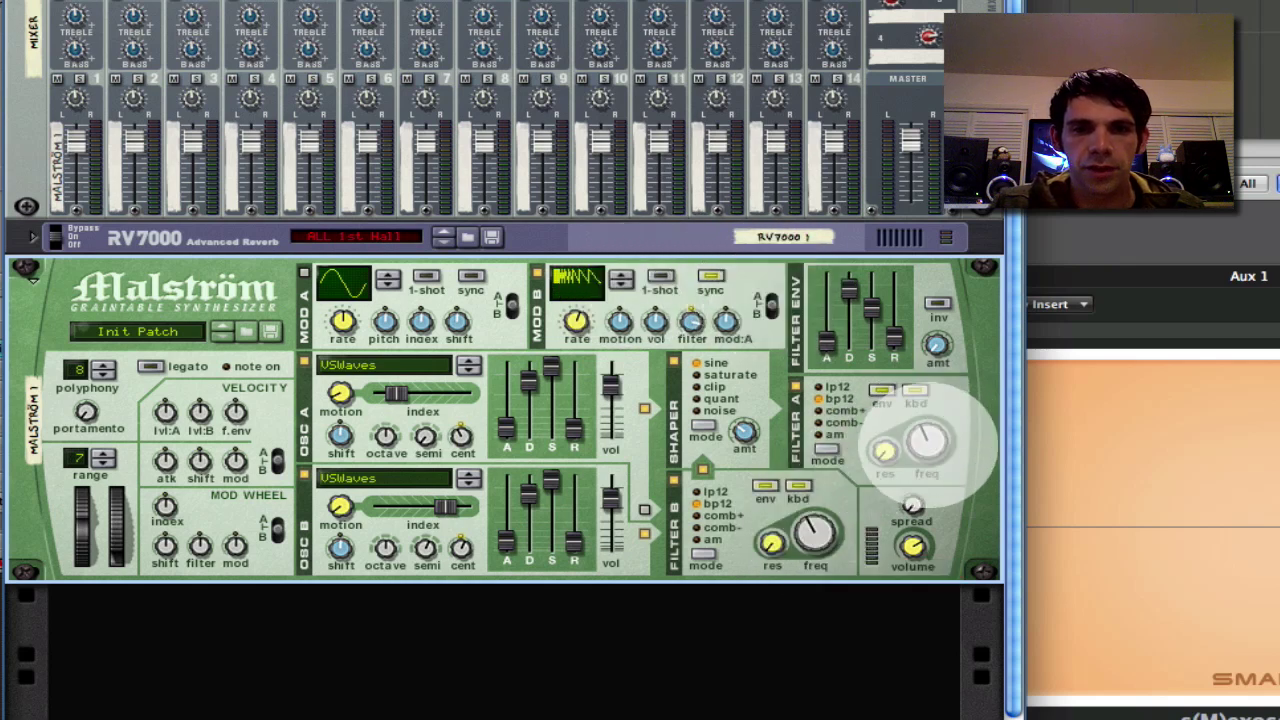
mouse_move(808, 524)
mouse_down()
mouse_move(808, 546)
mouse_move(810, 522)
mouse_up()
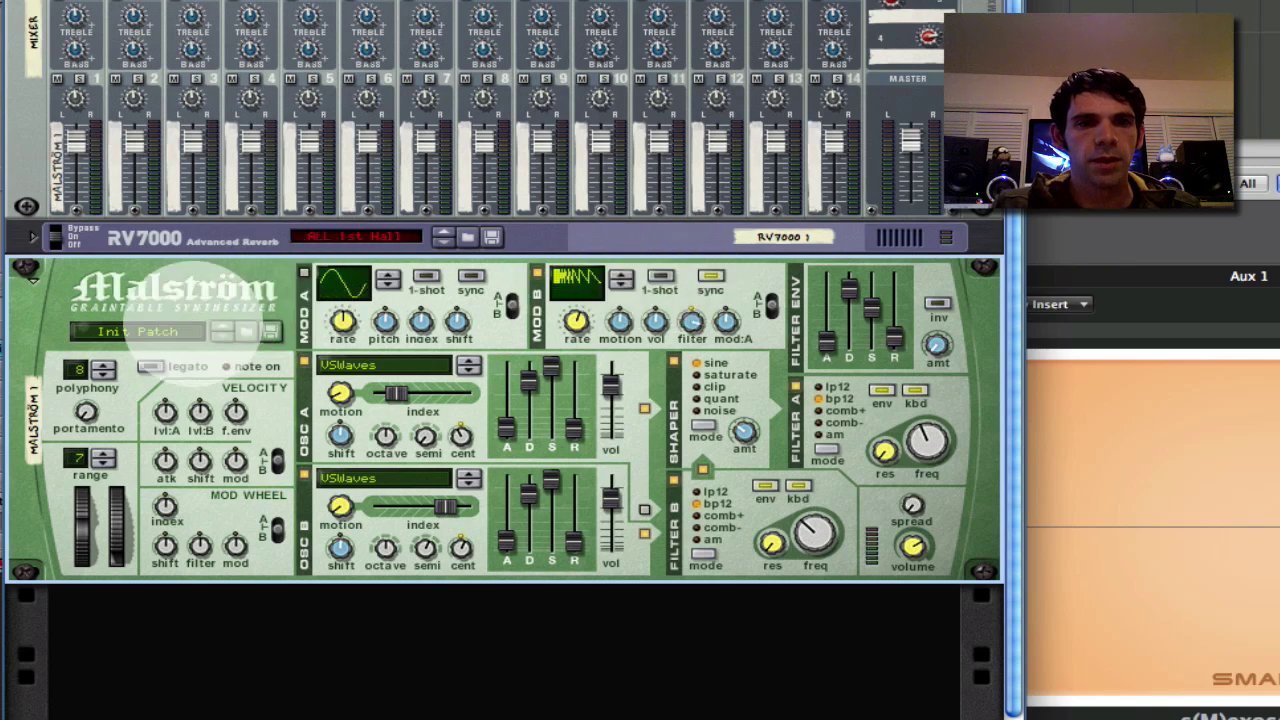
Enable legato, raise modulator B's volume amount, and adjust modulator B's rate.
click(150, 366)
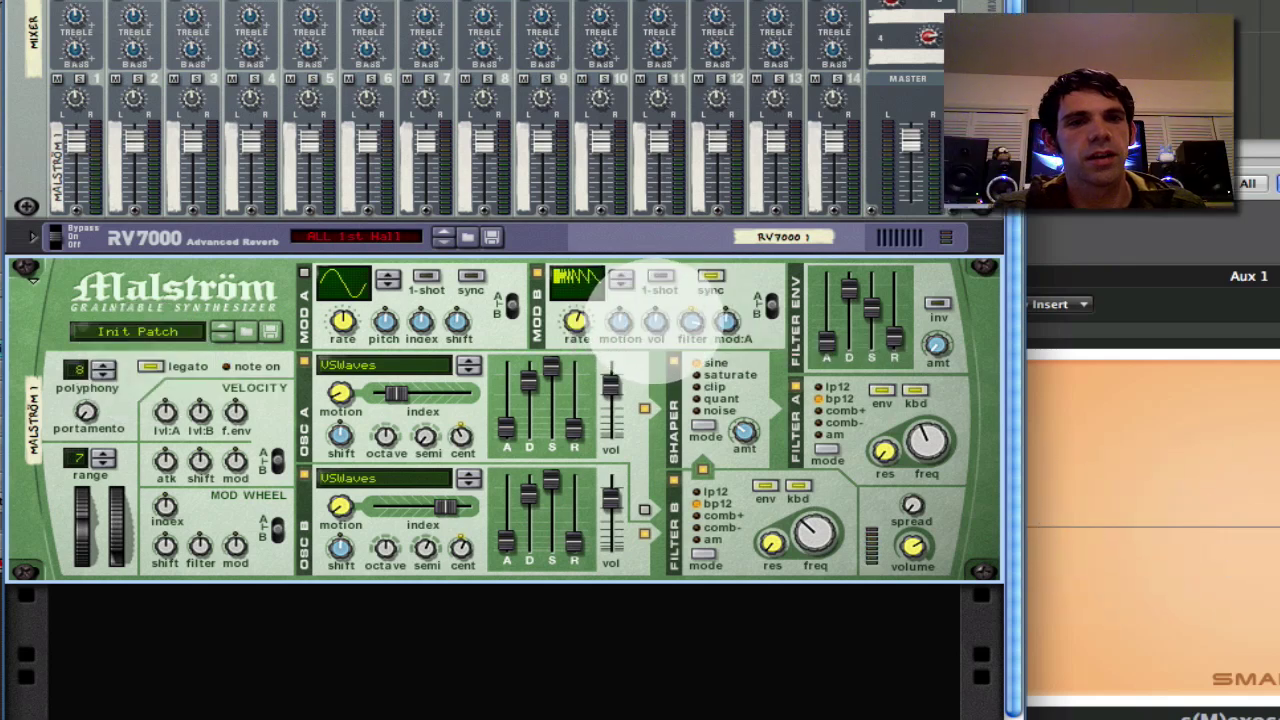
drag(655, 322, 630, 255)
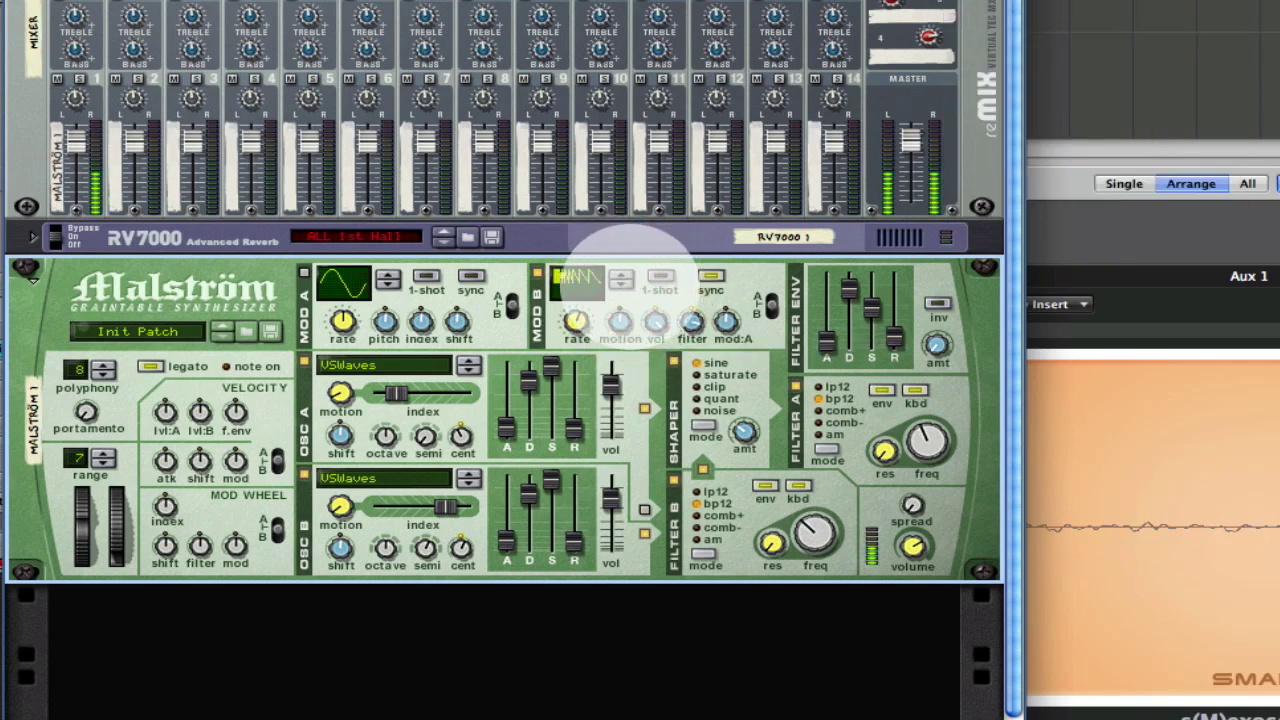
drag(657, 318, 655, 322)
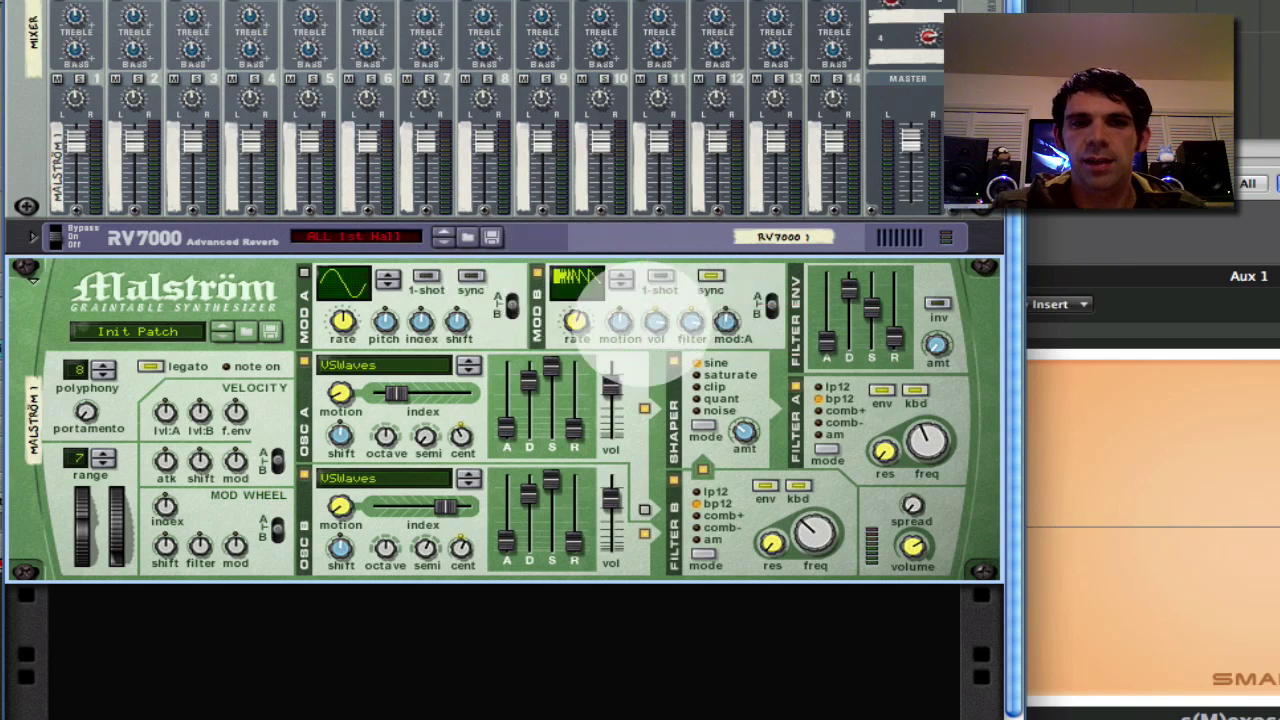
mouse_move(576, 318)
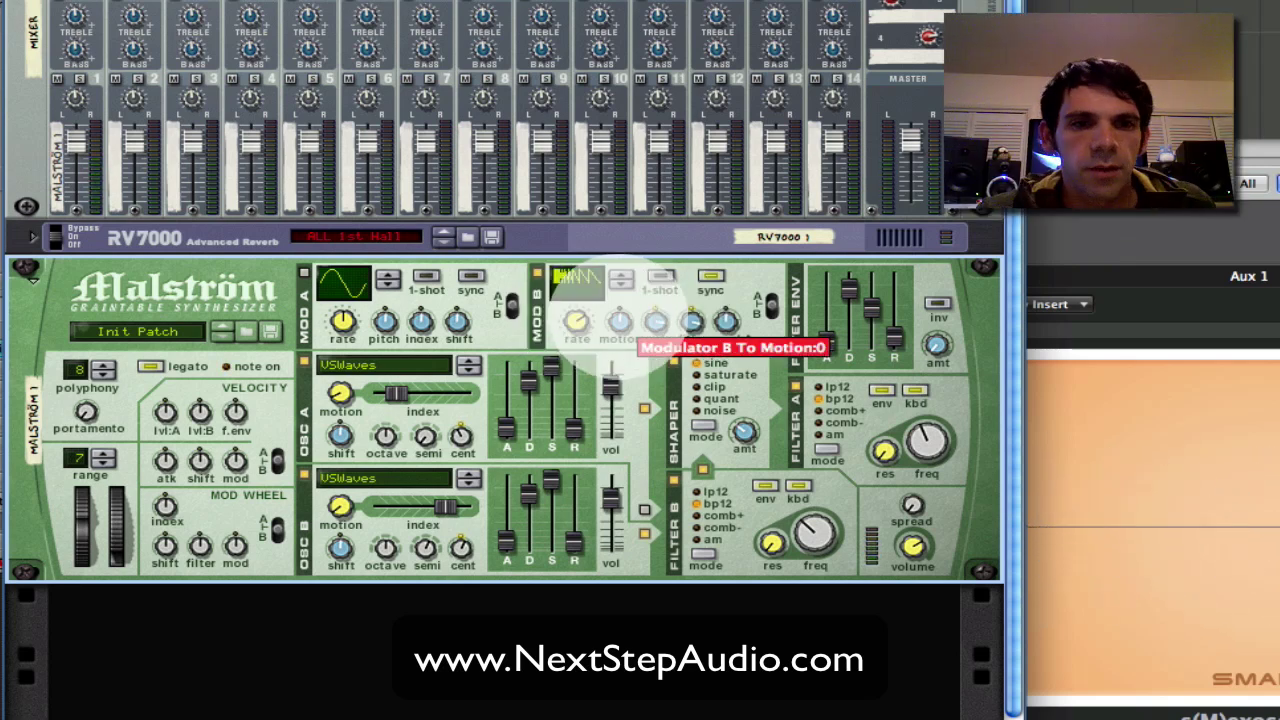
mouse_move(460, 320)
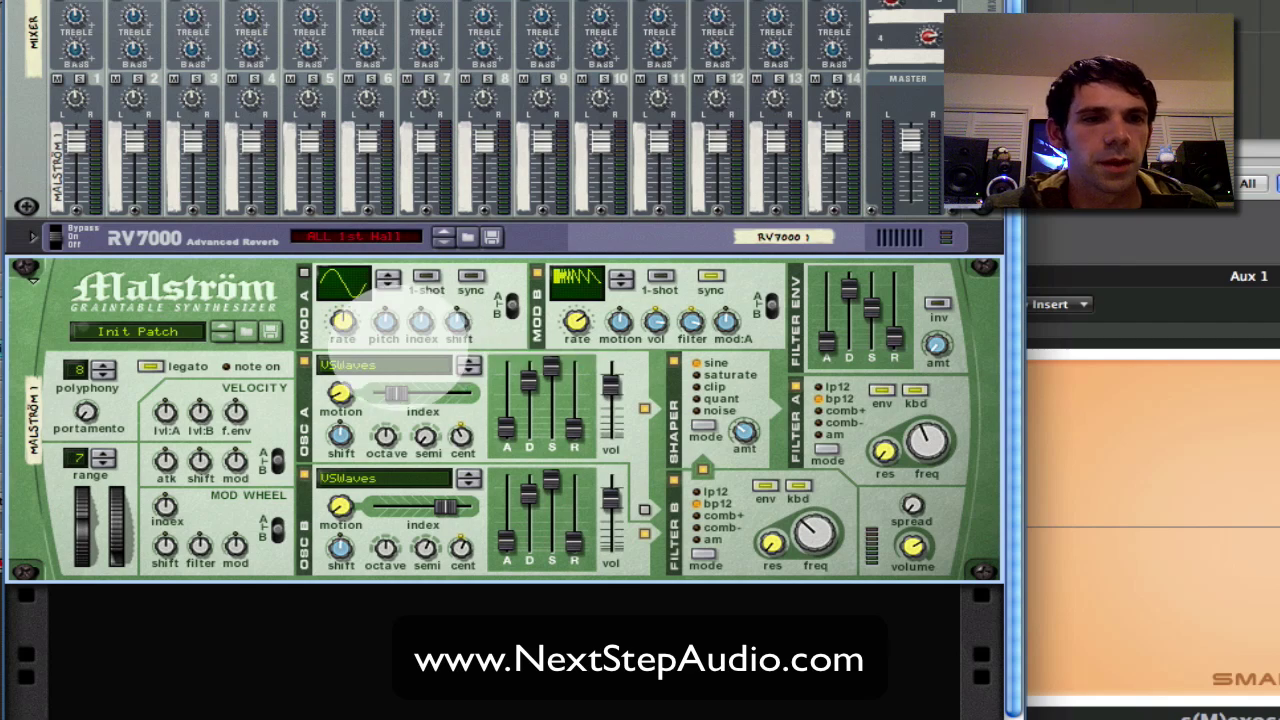